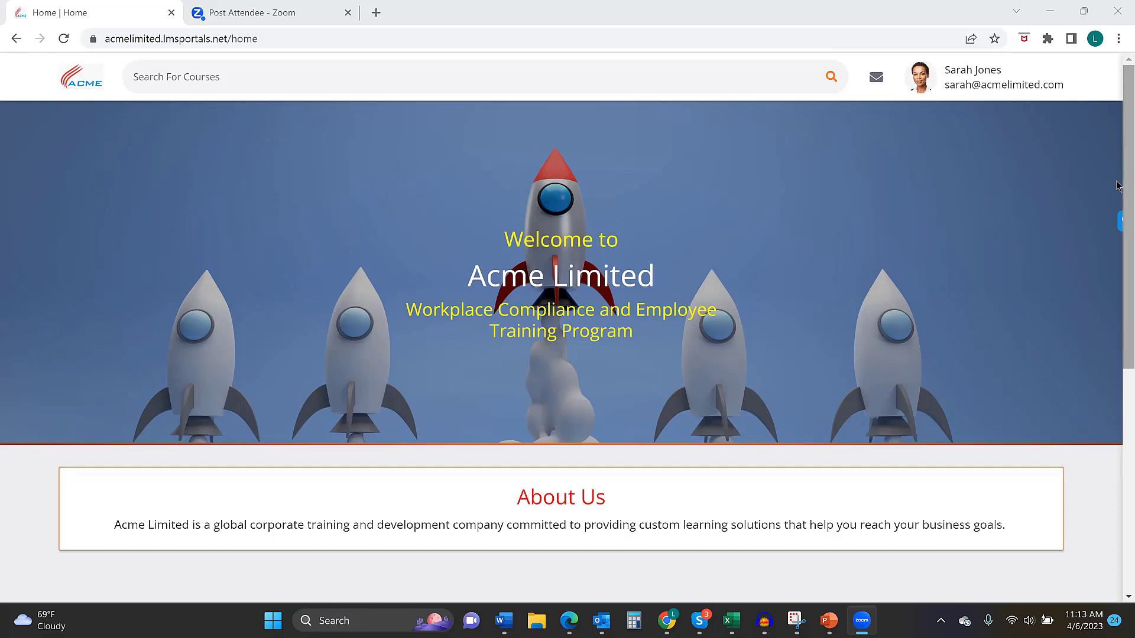
{"action": "scroll", "coordinate": [1117, 275], "scroll_direction": "down", "scroll_amount": 2}
{"action": "scroll", "coordinate": [1117, 275], "scroll_direction": "down", "scroll_amount": 4}
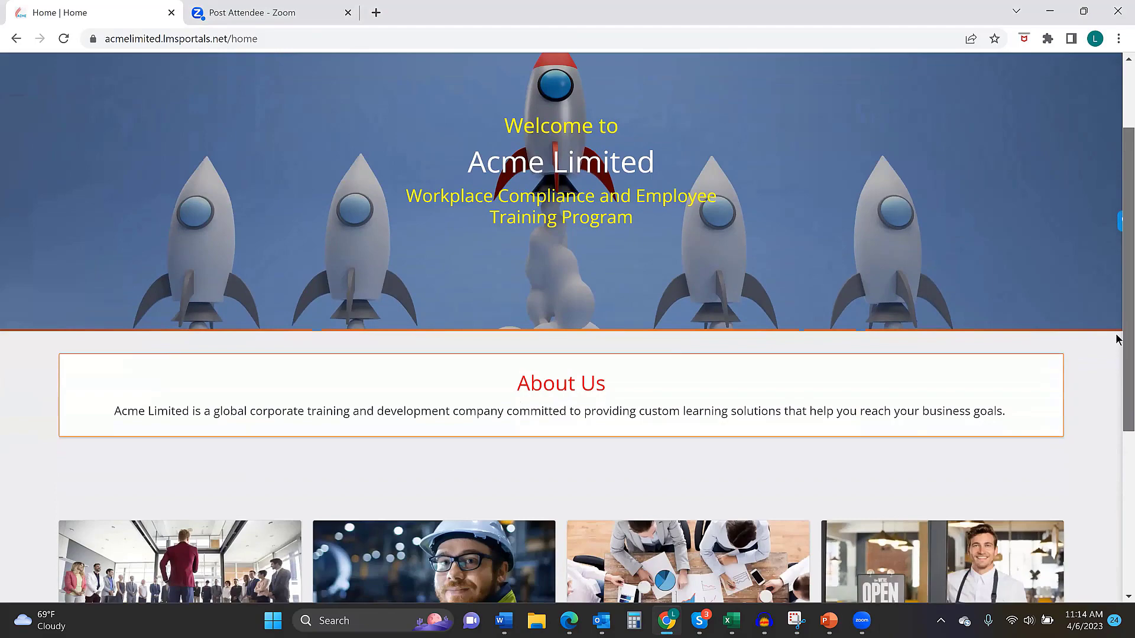
{"action": "scroll", "coordinate": [1117, 385], "scroll_direction": "down", "scroll_amount": 1}
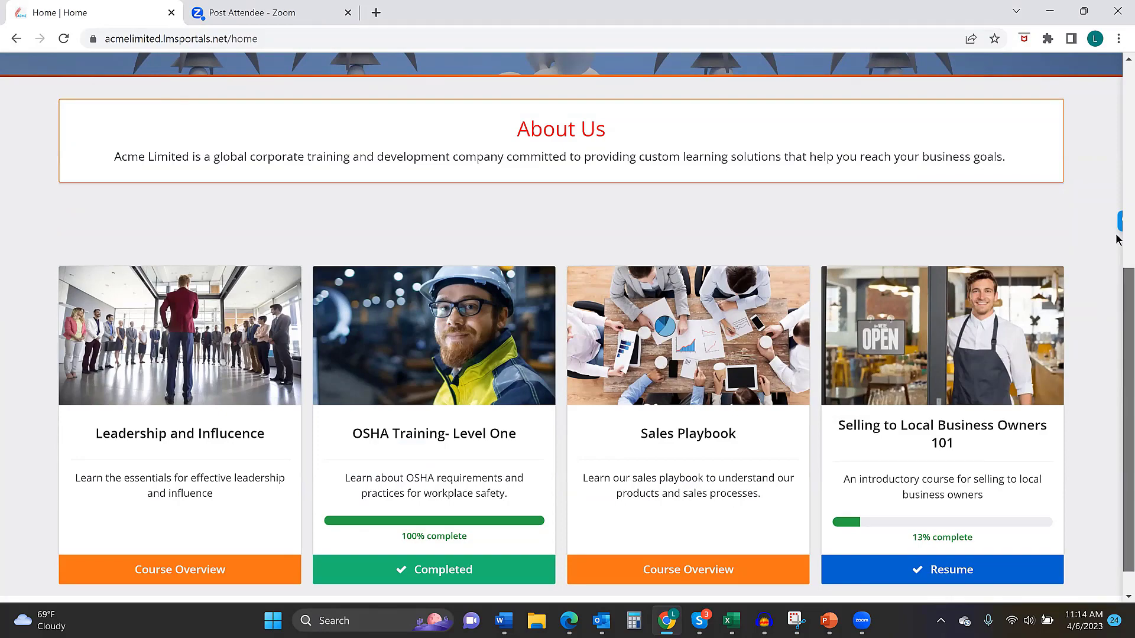
{"action": "scroll", "coordinate": [1118, 242], "scroll_direction": "up", "scroll_amount": 6}
{"action": "scroll", "coordinate": [1117, 257], "scroll_direction": "down", "scroll_amount": 4}
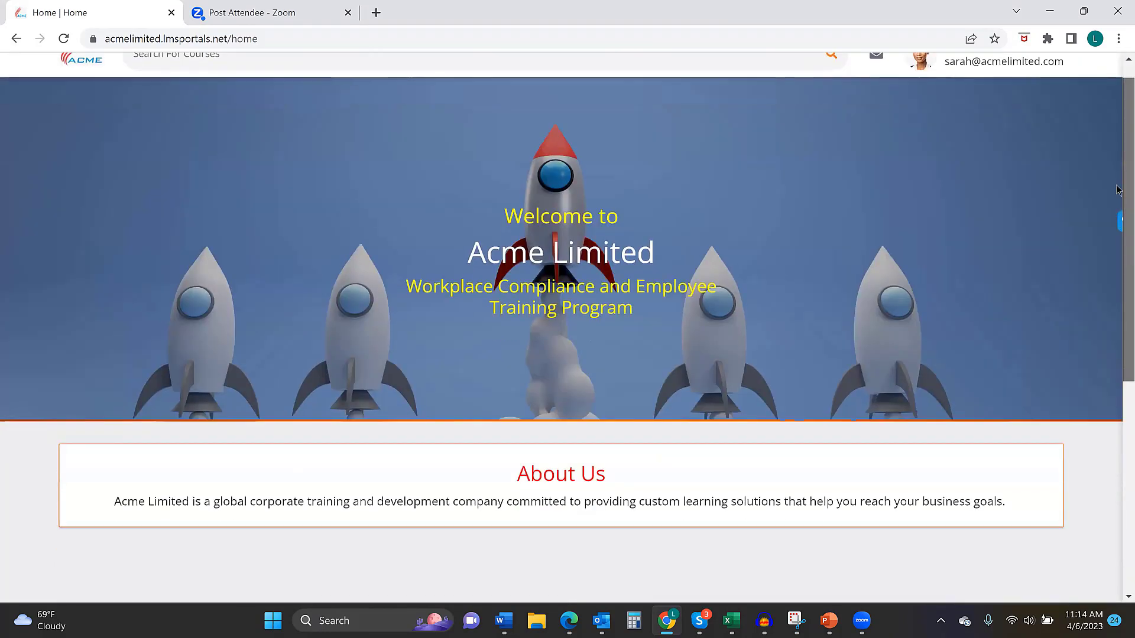
{"action": "scroll", "coordinate": [1117, 384], "scroll_direction": "down", "scroll_amount": 3}
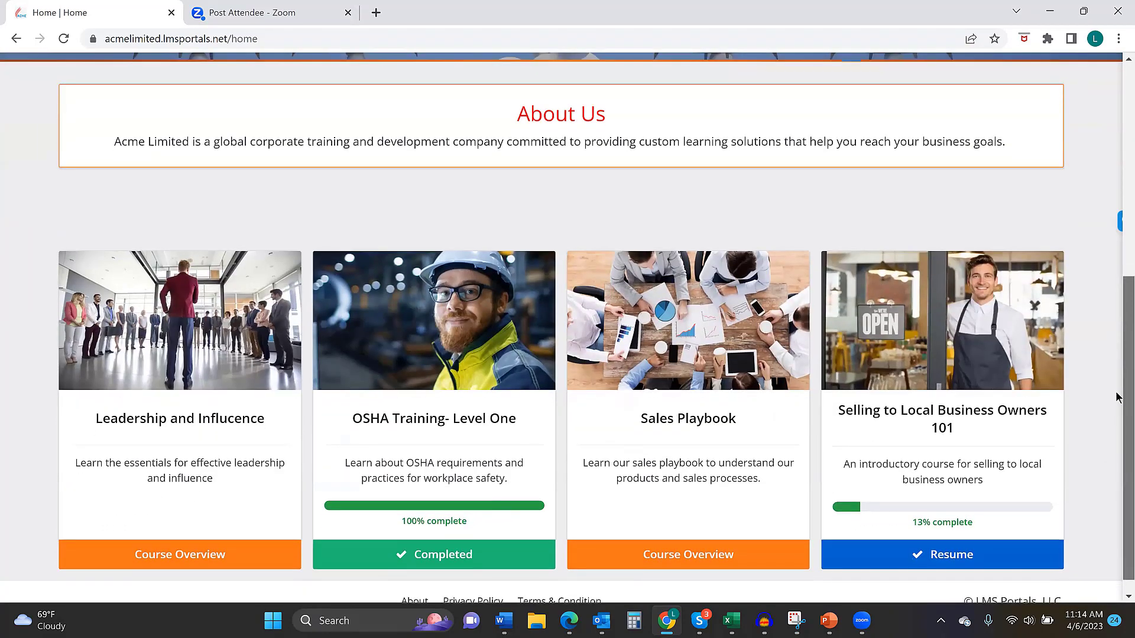
Step: Resume Selling to Local Business Owners 101, then collapse and re-expand the Get More Local Business Customers section
{"action": "left_click", "coordinate": [948, 555]}
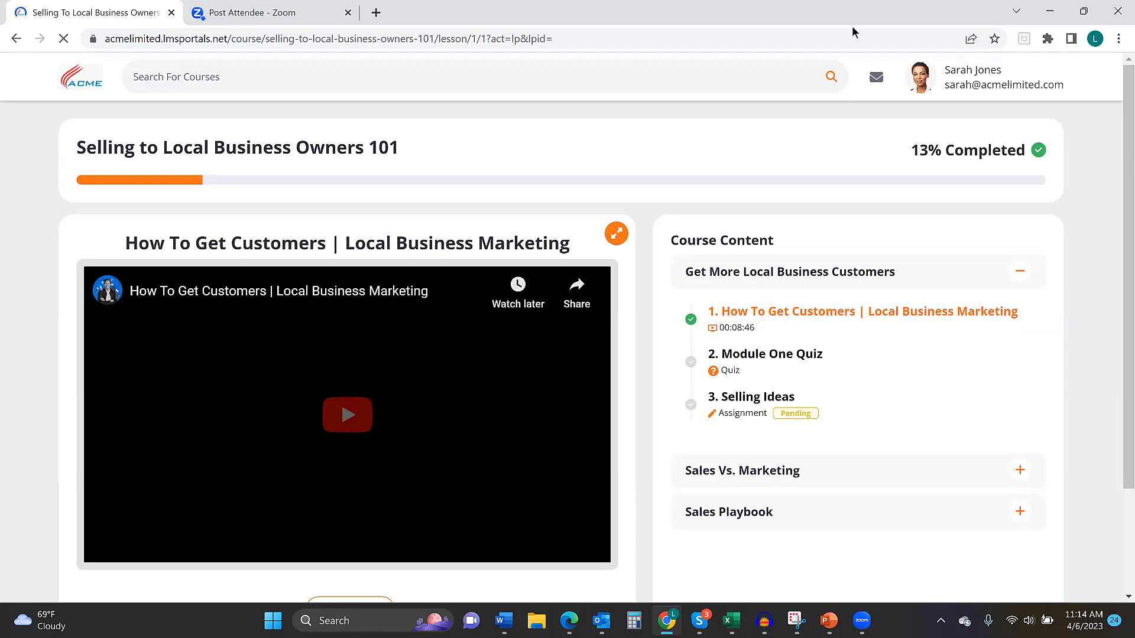
{"action": "left_click", "coordinate": [1020, 271]}
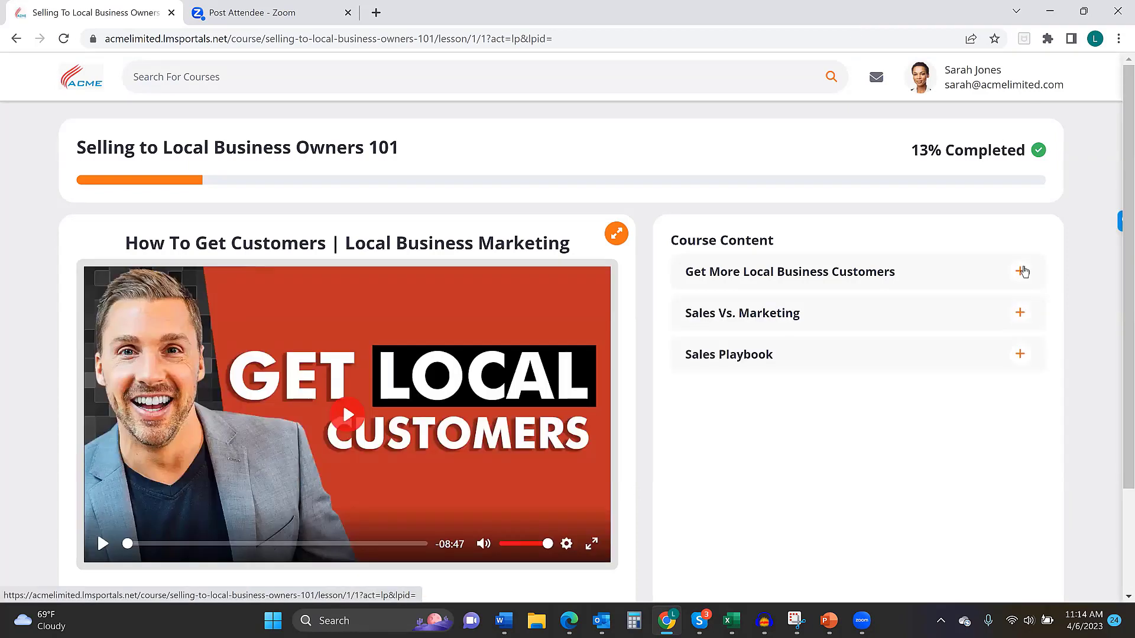
{"action": "left_click", "coordinate": [1016, 278]}
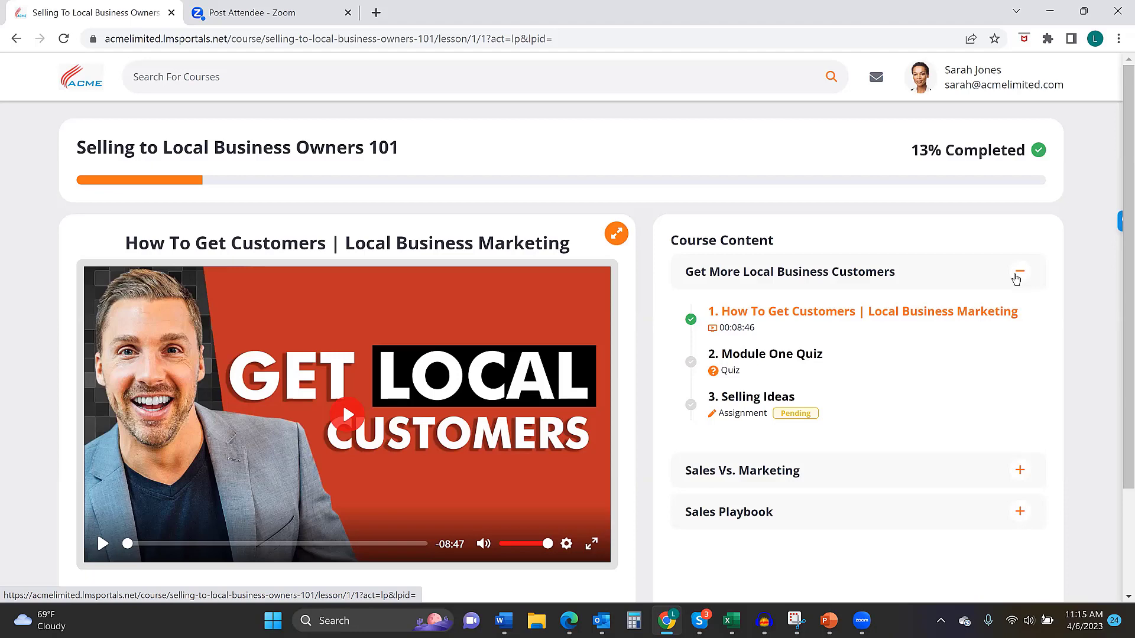
Step: Go to the learner dashboard and view, then close, the April 28 calendar event
{"action": "left_click", "coordinate": [979, 95]}
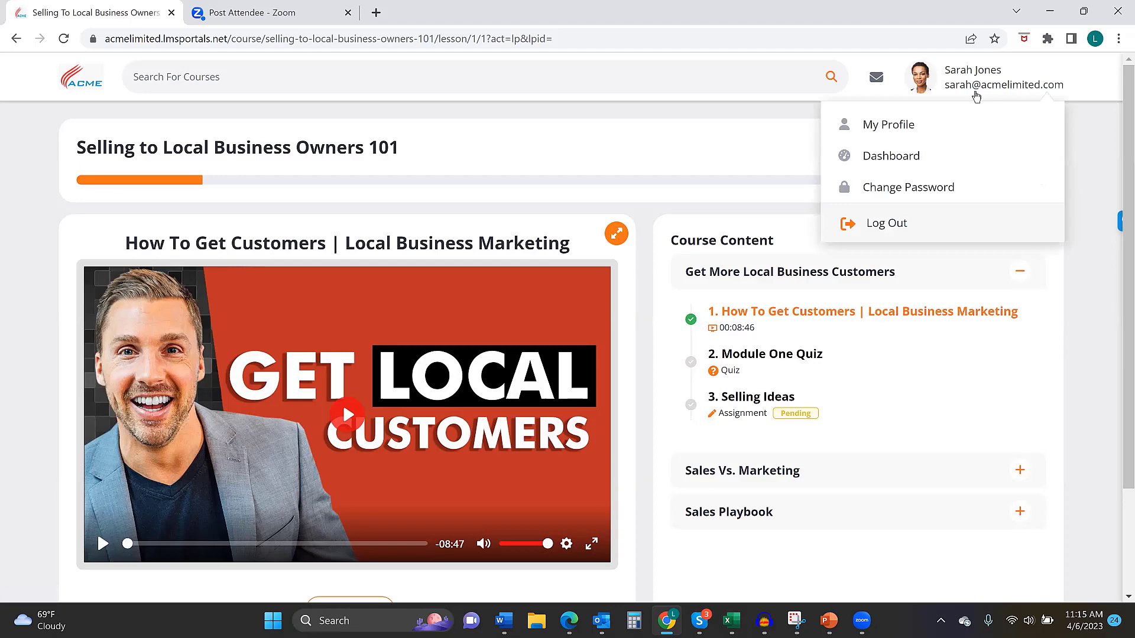
{"action": "left_click", "coordinate": [912, 154]}
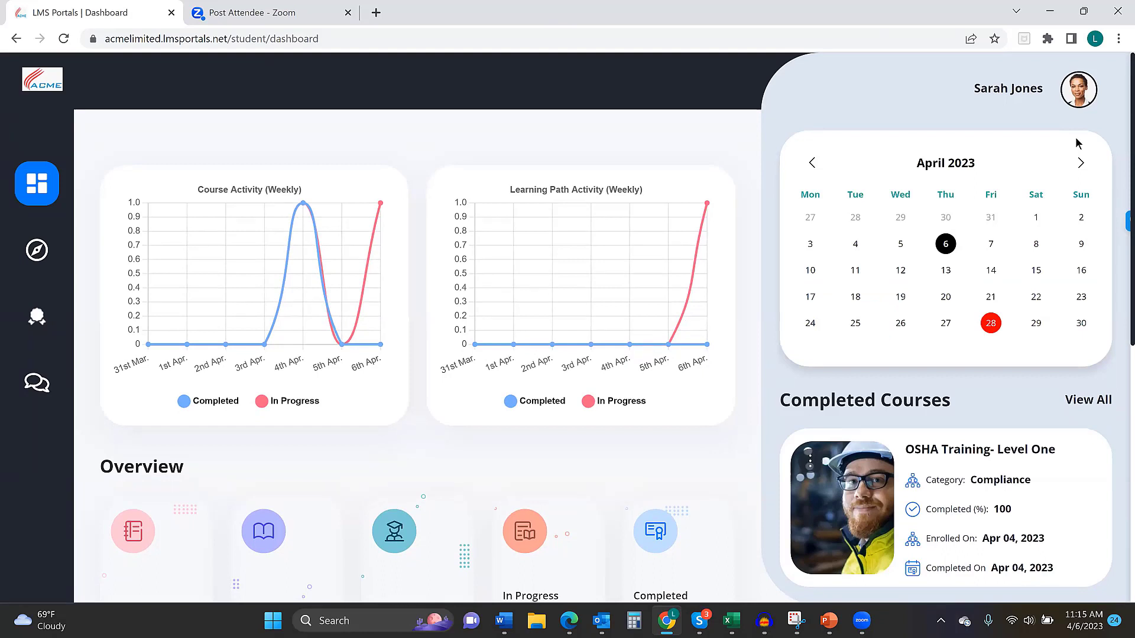
{"action": "left_click", "coordinate": [989, 326]}
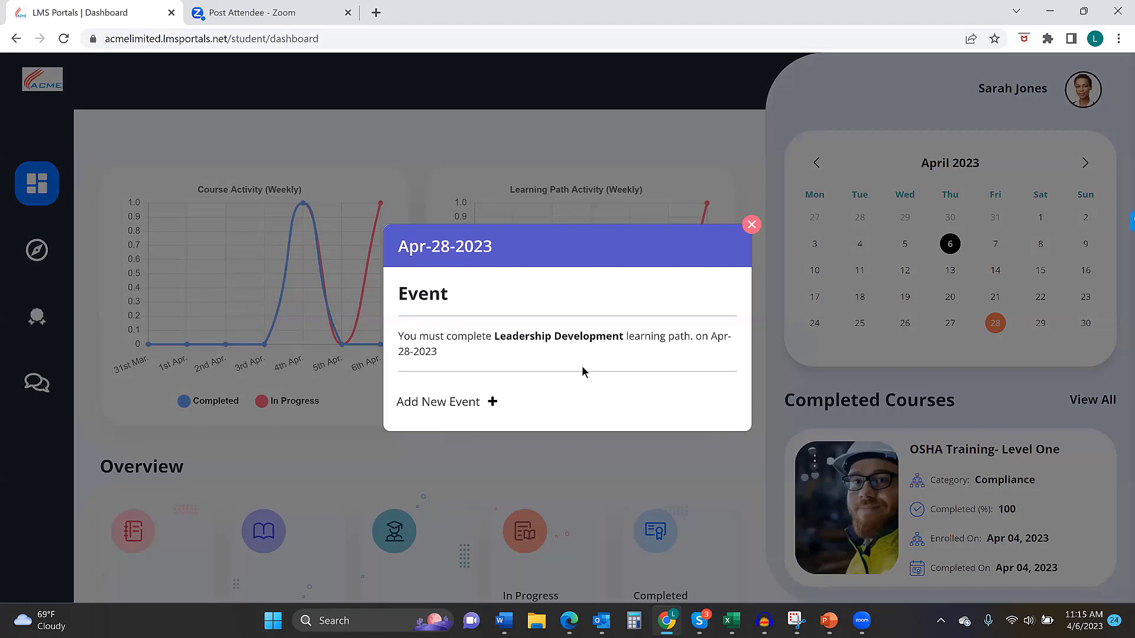
{"action": "left_click", "coordinate": [752, 225]}
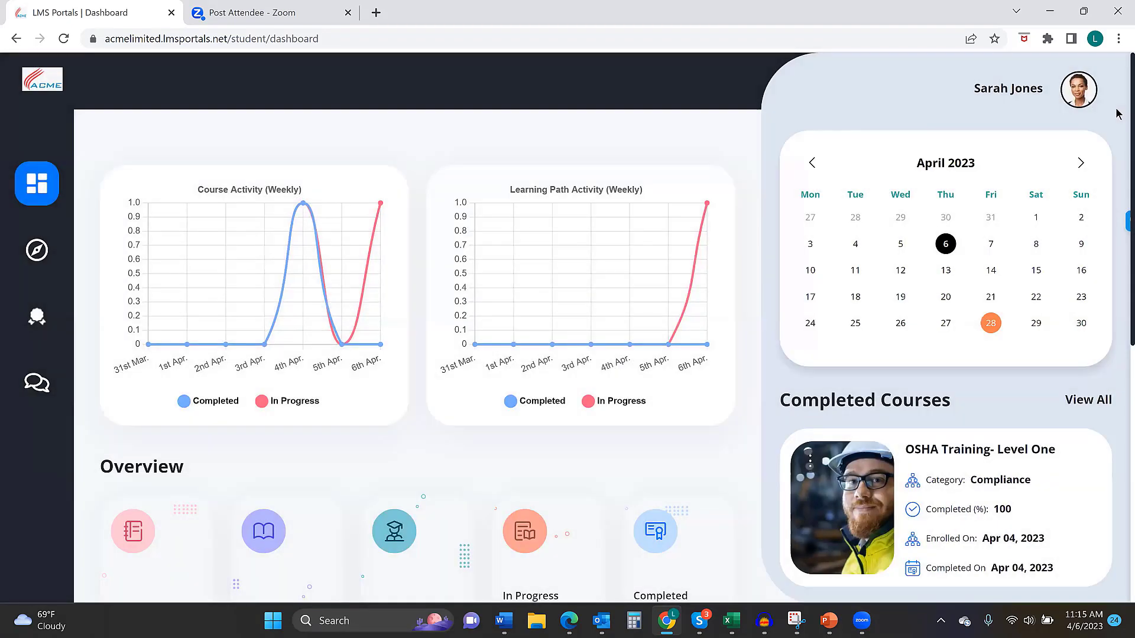
Step: Scroll through the dashboard and open the Learning Paths page showing Leadership Development
{"action": "scroll", "coordinate": [1117, 193], "scroll_direction": "down", "scroll_amount": 3}
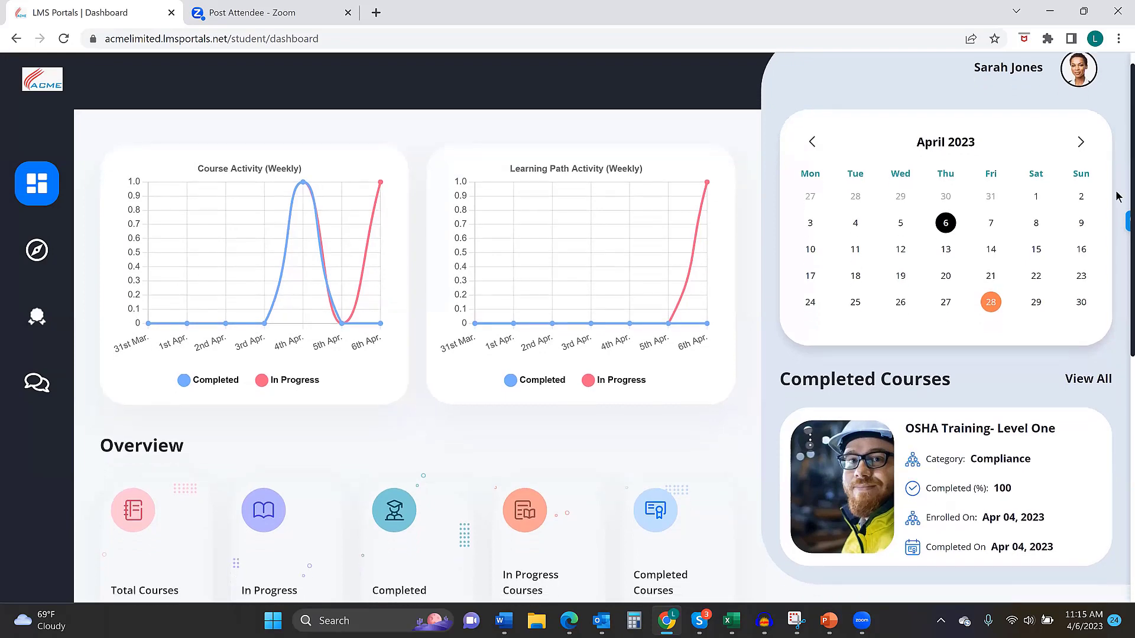
{"action": "scroll", "coordinate": [1119, 235], "scroll_direction": "down", "scroll_amount": 2}
{"action": "scroll", "coordinate": [1119, 148], "scroll_direction": "up", "scroll_amount": 2}
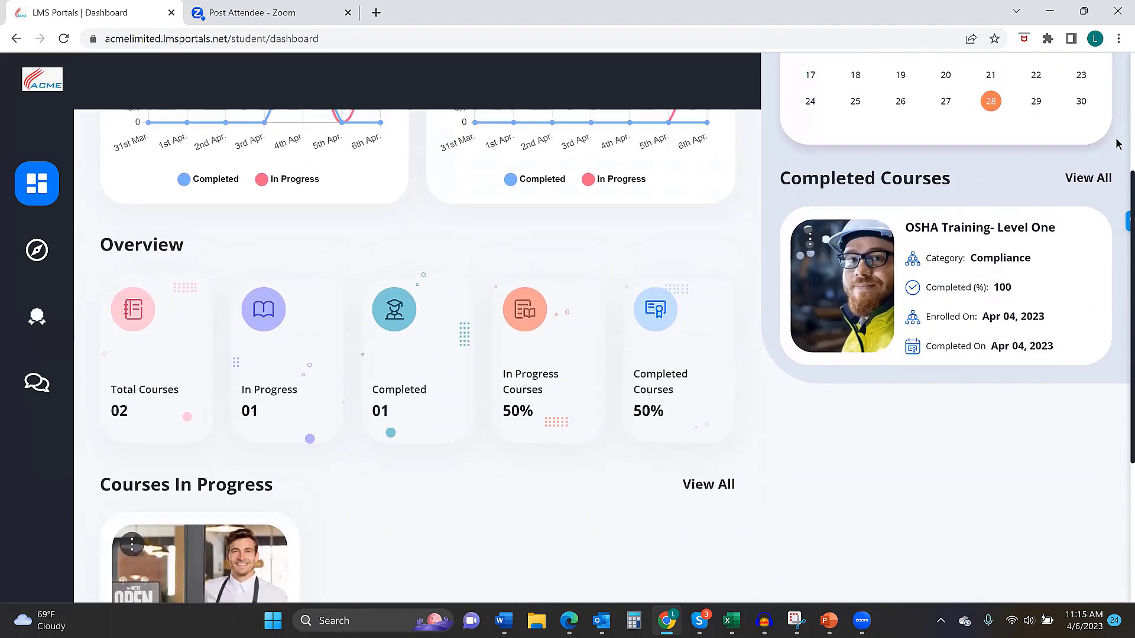
{"action": "scroll", "coordinate": [1117, 108], "scroll_direction": "up", "scroll_amount": 2}
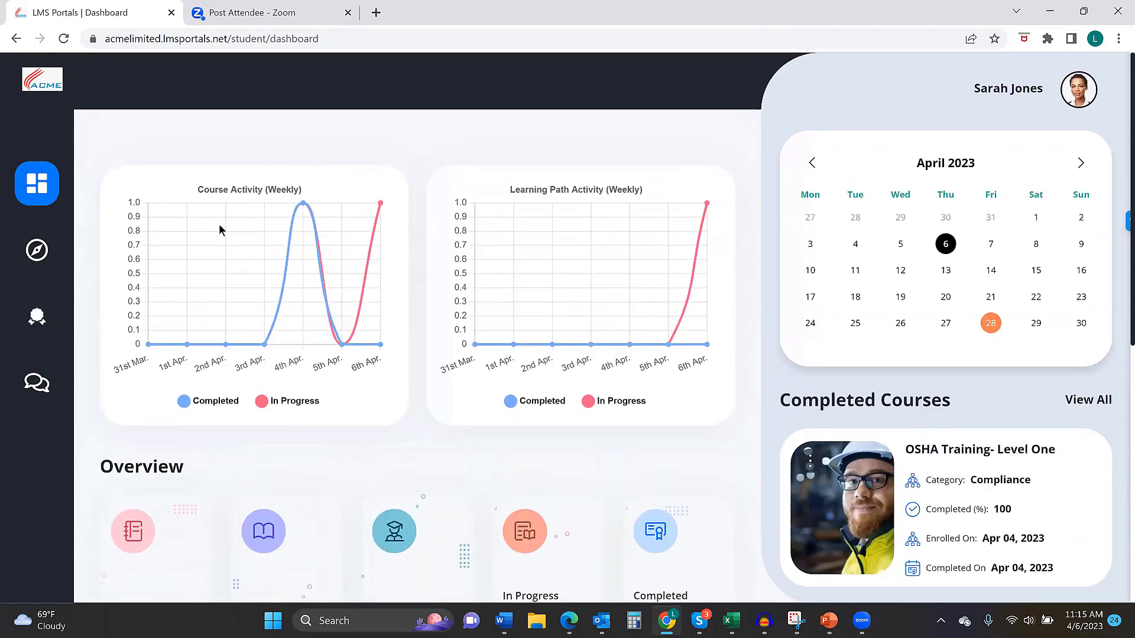
{"action": "left_click", "coordinate": [37, 250]}
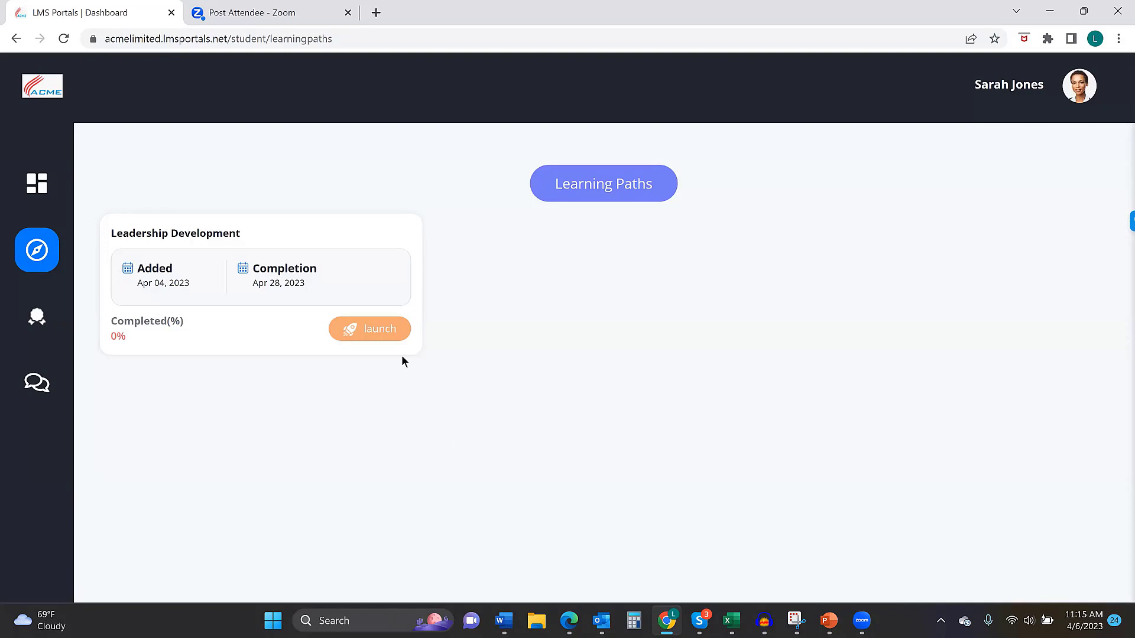
{"action": "left_click", "coordinate": [378, 330]}
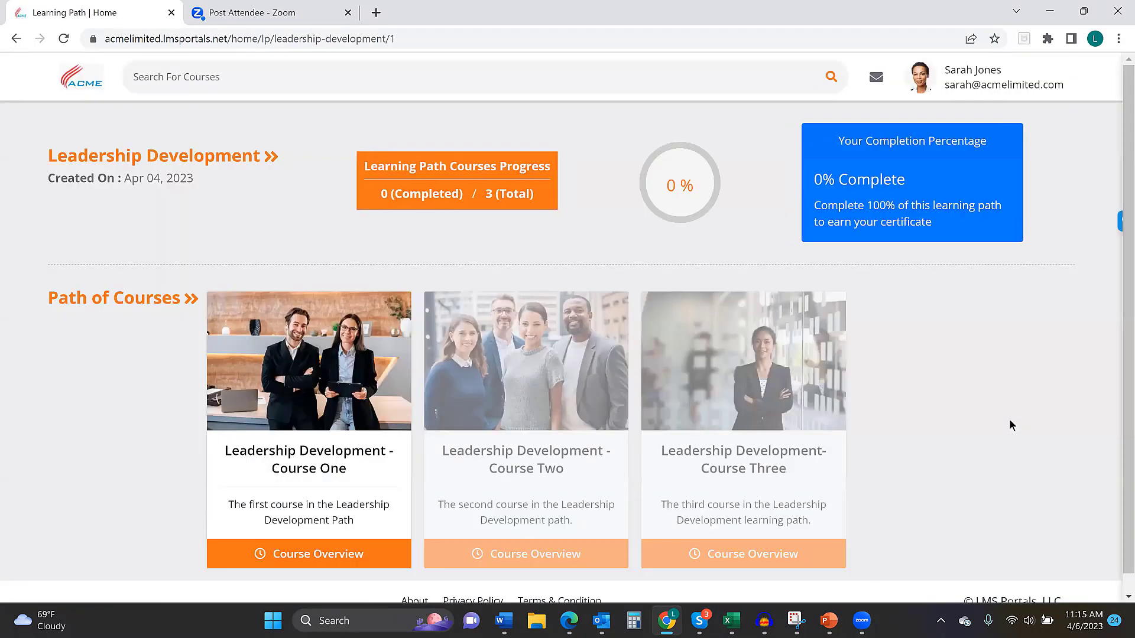
{"action": "scroll", "coordinate": [1117, 414], "scroll_direction": "down", "scroll_amount": 1}
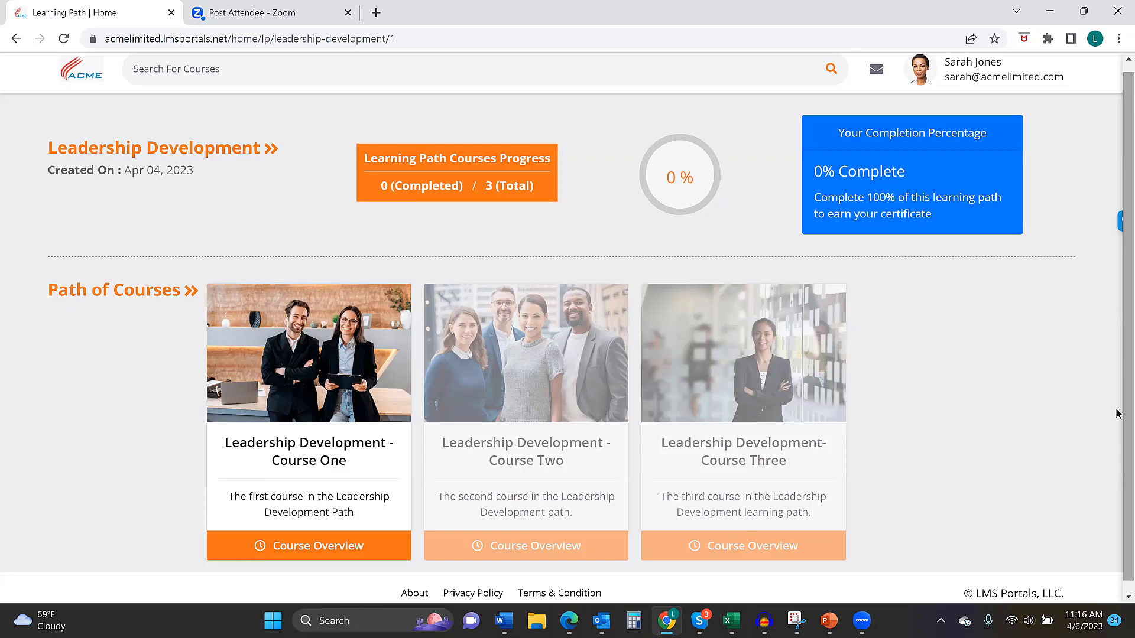
{"action": "left_click", "coordinate": [14, 39]}
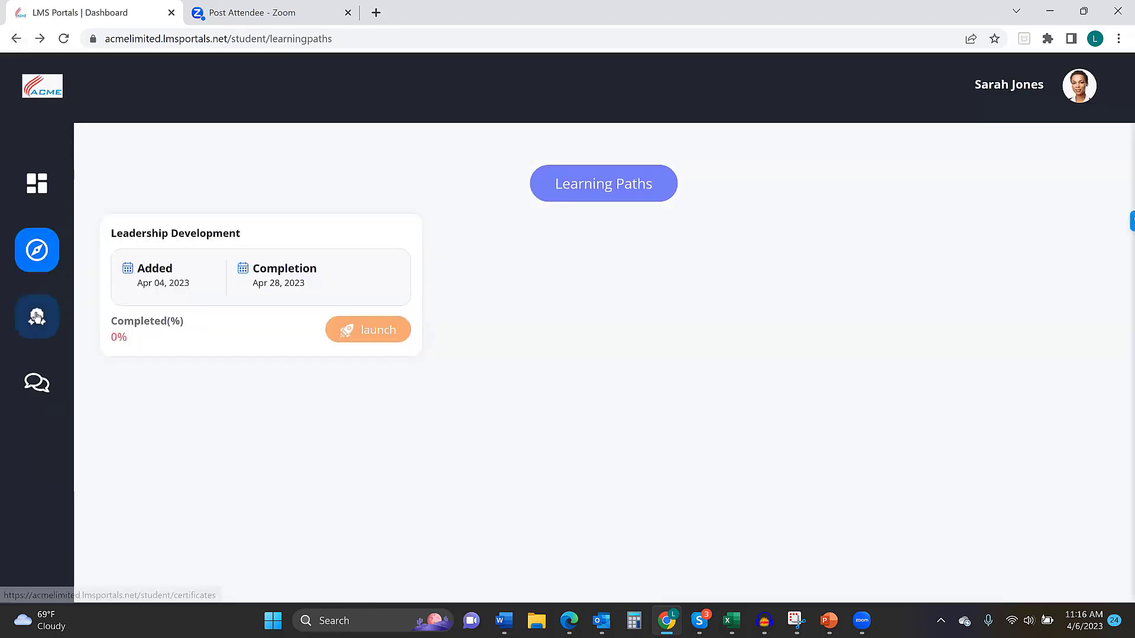
Step: Show the OSHA Training- Level One certificate earned Apr 04, 2023 on the Certificates page
{"action": "left_click", "coordinate": [37, 317]}
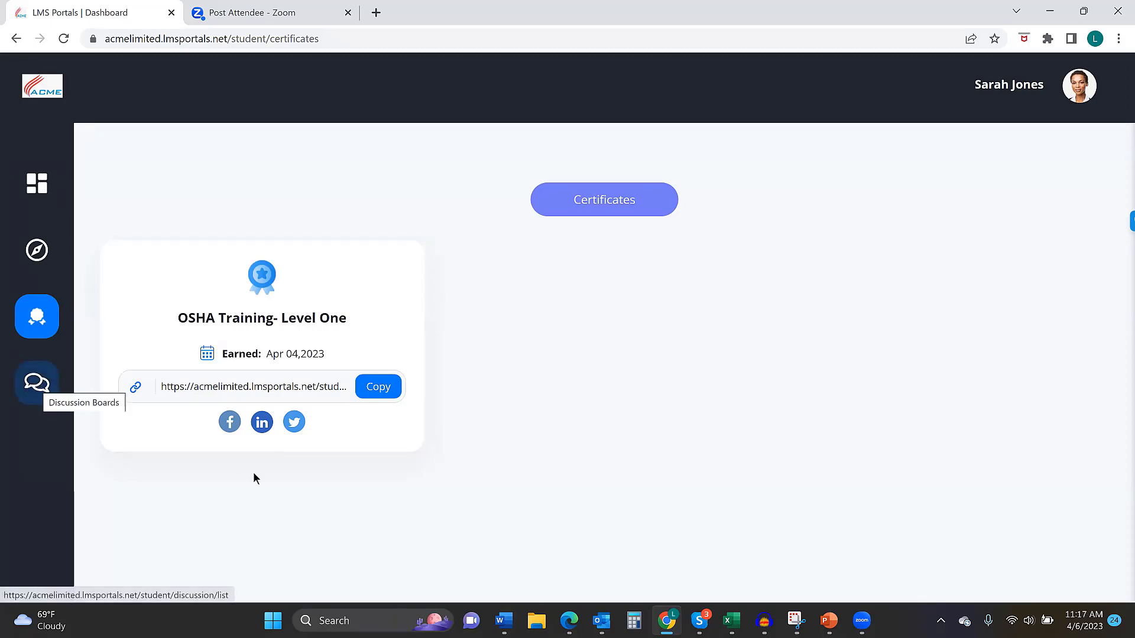
Step: Read the comments on the For Review discussion board, then return to the learner dashboard
{"action": "left_click", "coordinate": [44, 389]}
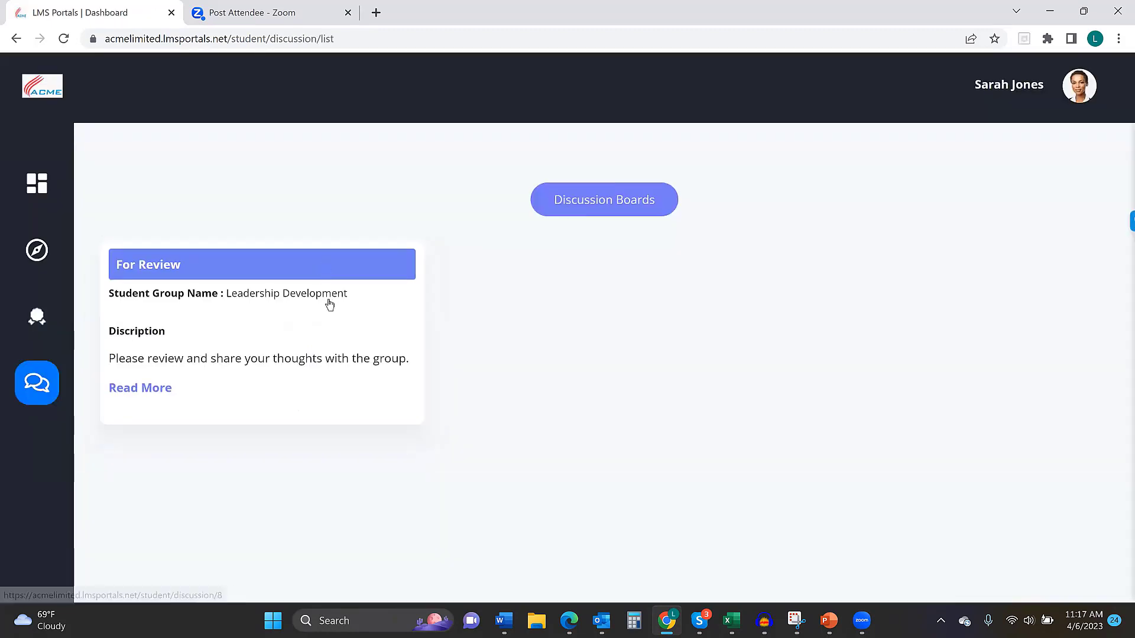
{"action": "left_click", "coordinate": [332, 347]}
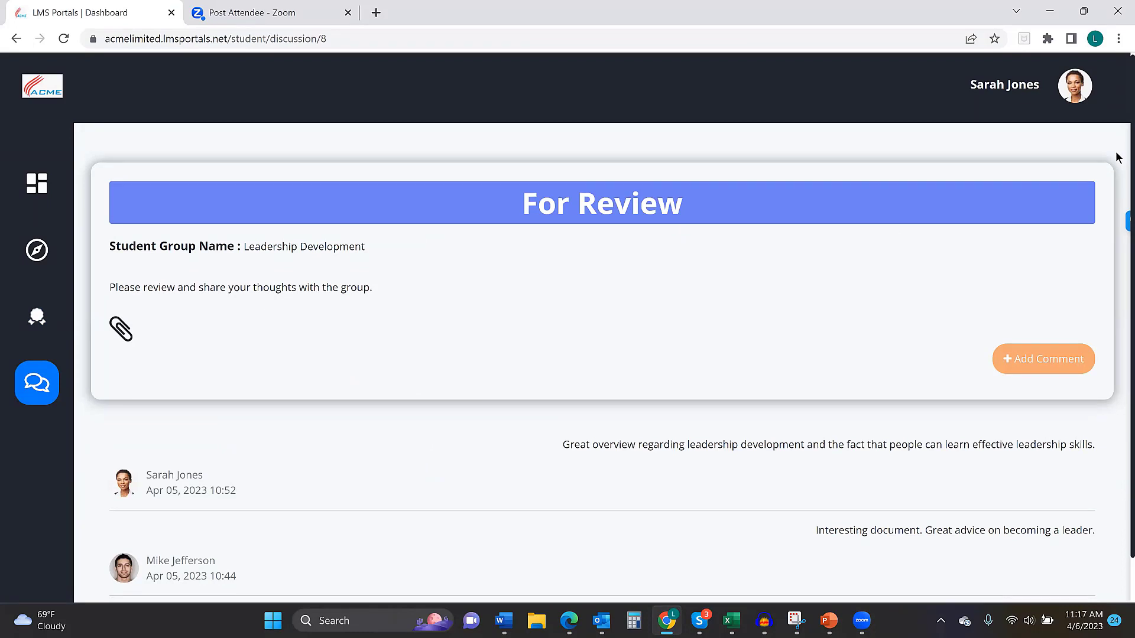
{"action": "scroll", "coordinate": [1118, 174], "scroll_direction": "down", "scroll_amount": 1}
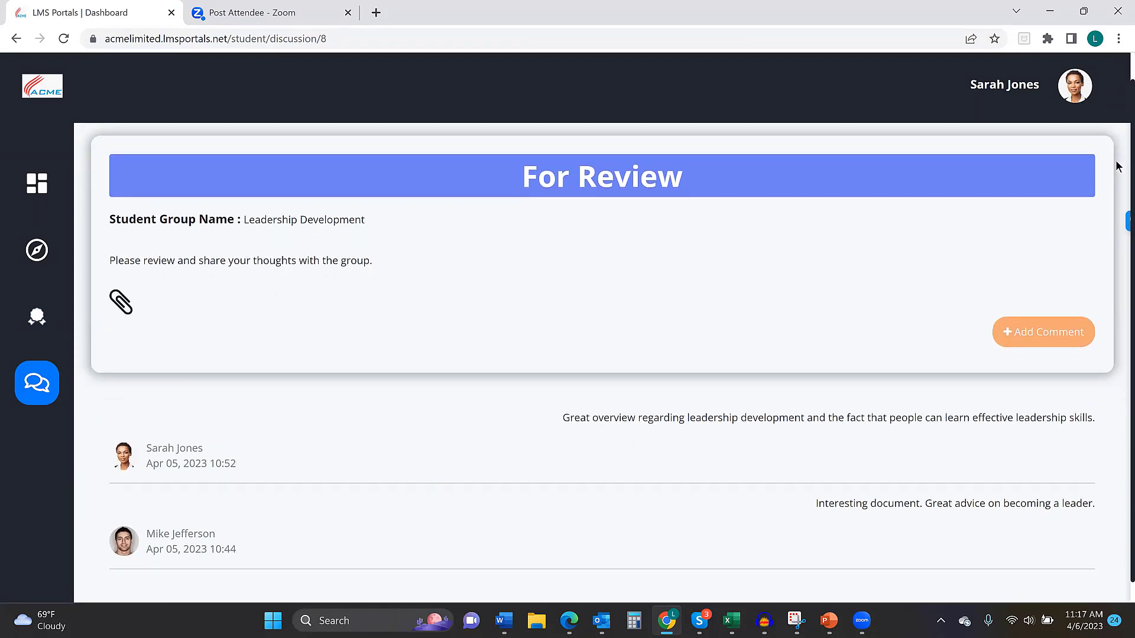
{"action": "scroll", "coordinate": [1118, 157], "scroll_direction": "up", "scroll_amount": 1}
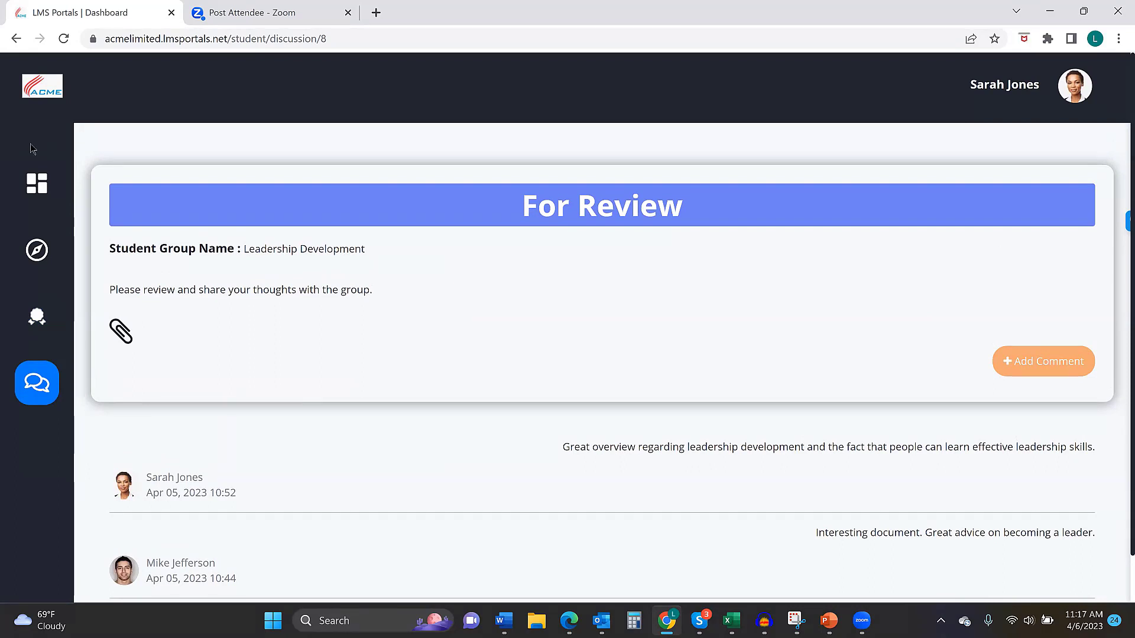
{"action": "left_click", "coordinate": [32, 187]}
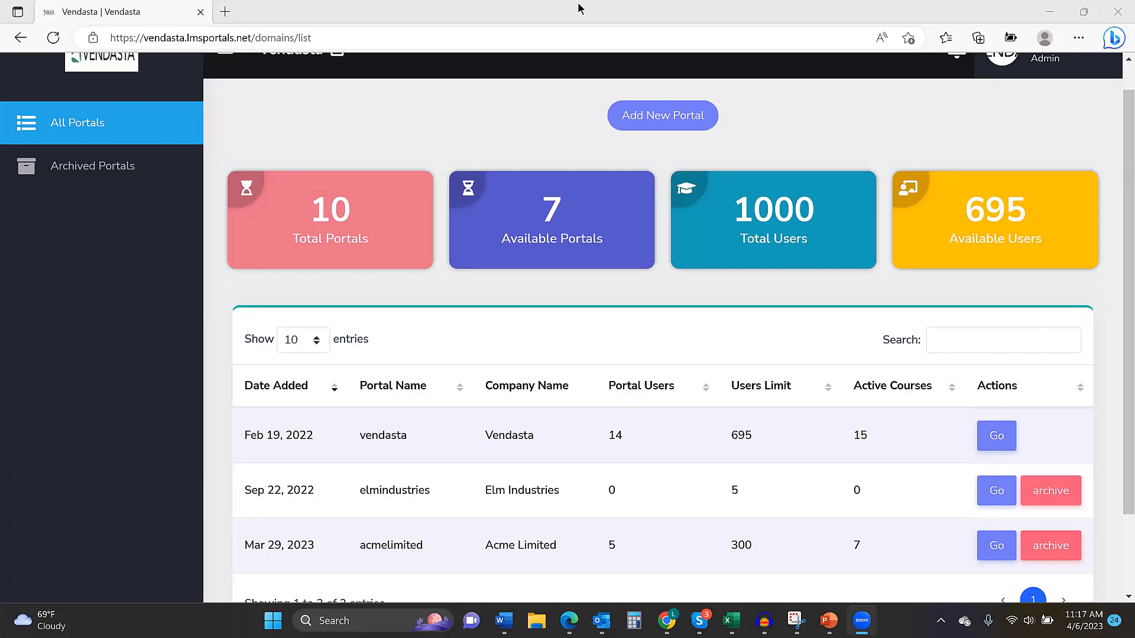
Step: Browse the admin All Portals list, start registering a new portal, and open the Admin profile menu
{"action": "scroll", "coordinate": [1117, 214], "scroll_direction": "down", "scroll_amount": 1}
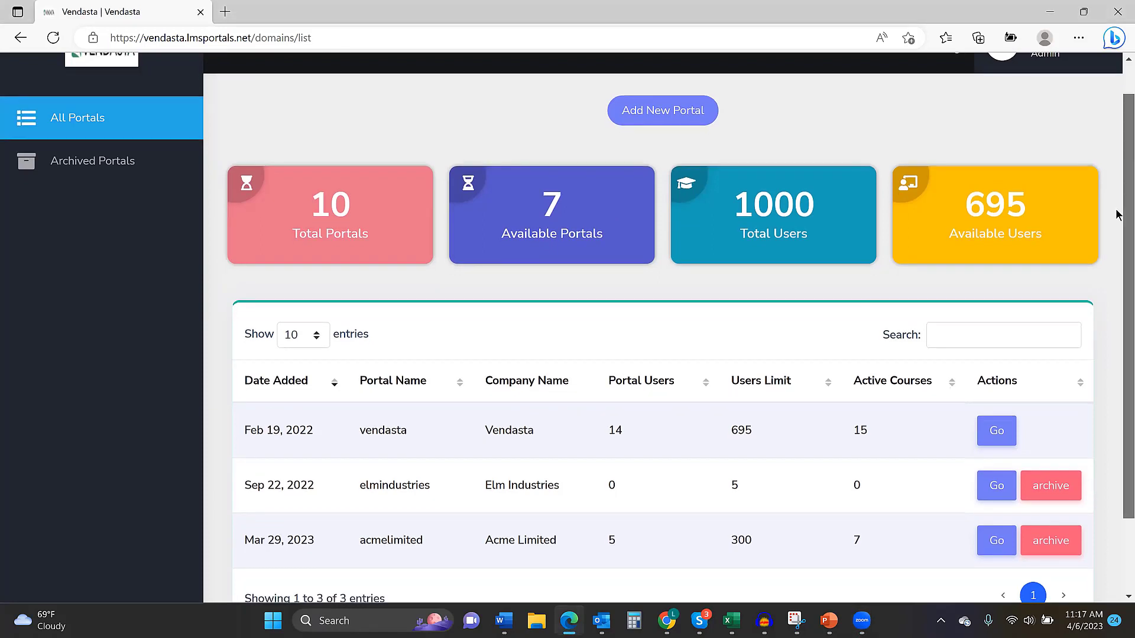
{"action": "scroll", "coordinate": [1118, 215], "scroll_direction": "down", "scroll_amount": 1}
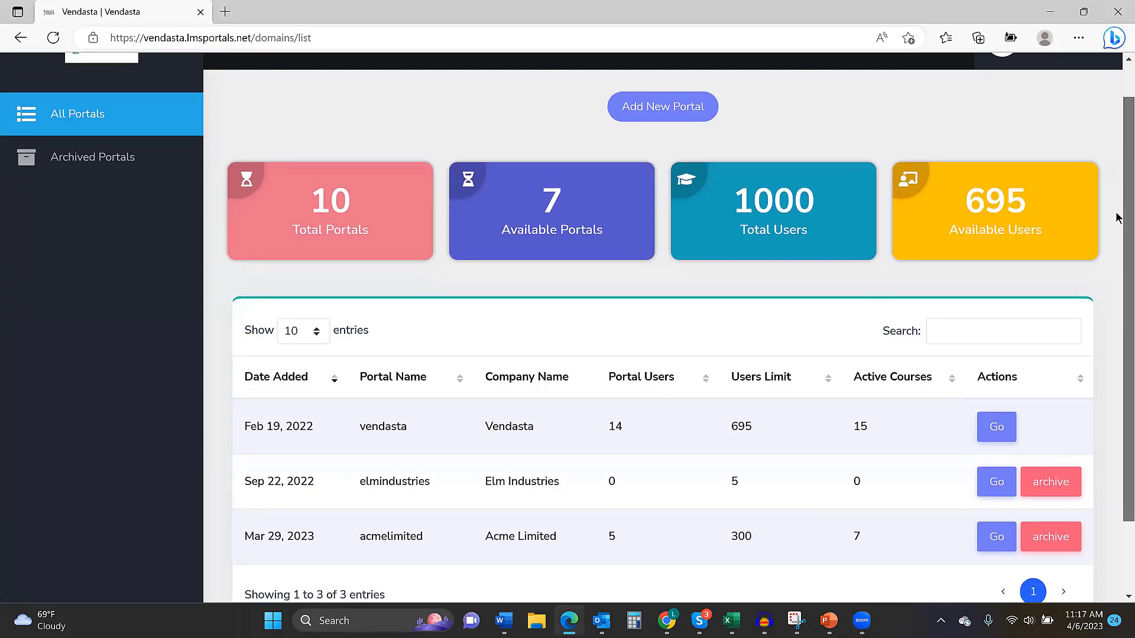
{"action": "scroll", "coordinate": [1117, 214], "scroll_direction": "up", "scroll_amount": 2}
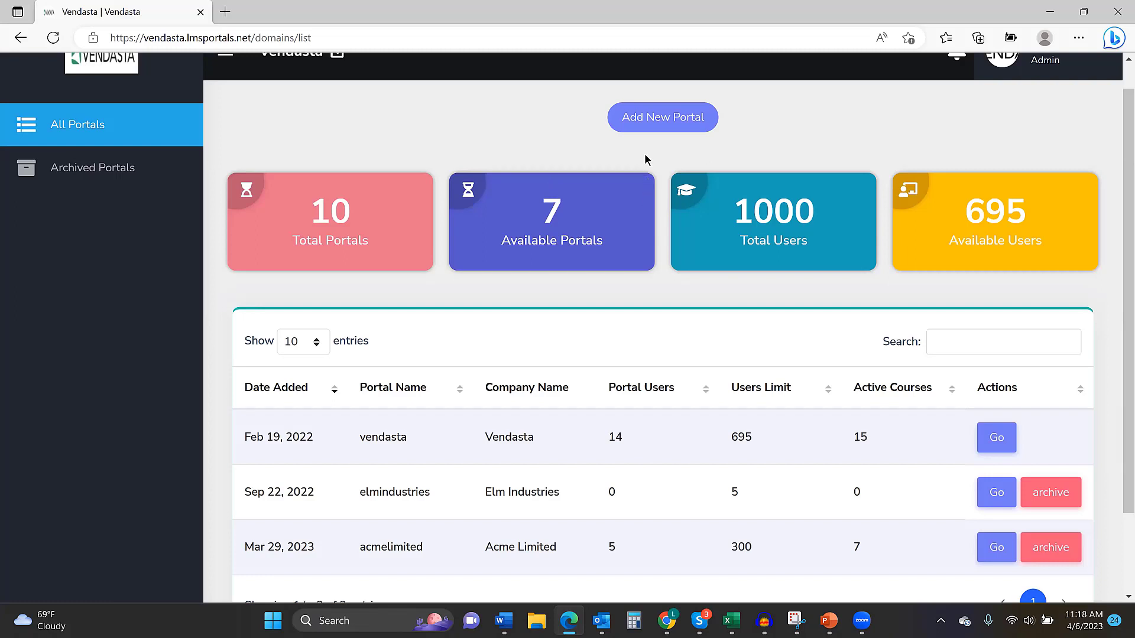
{"action": "left_click", "coordinate": [650, 120]}
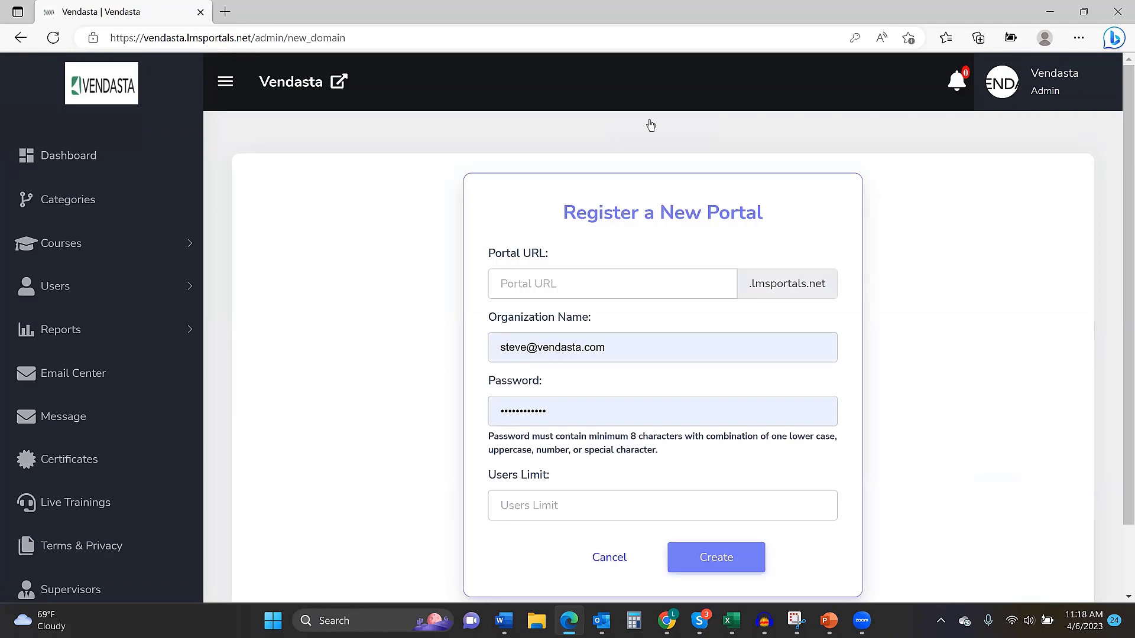
{"action": "left_click", "coordinate": [1057, 90]}
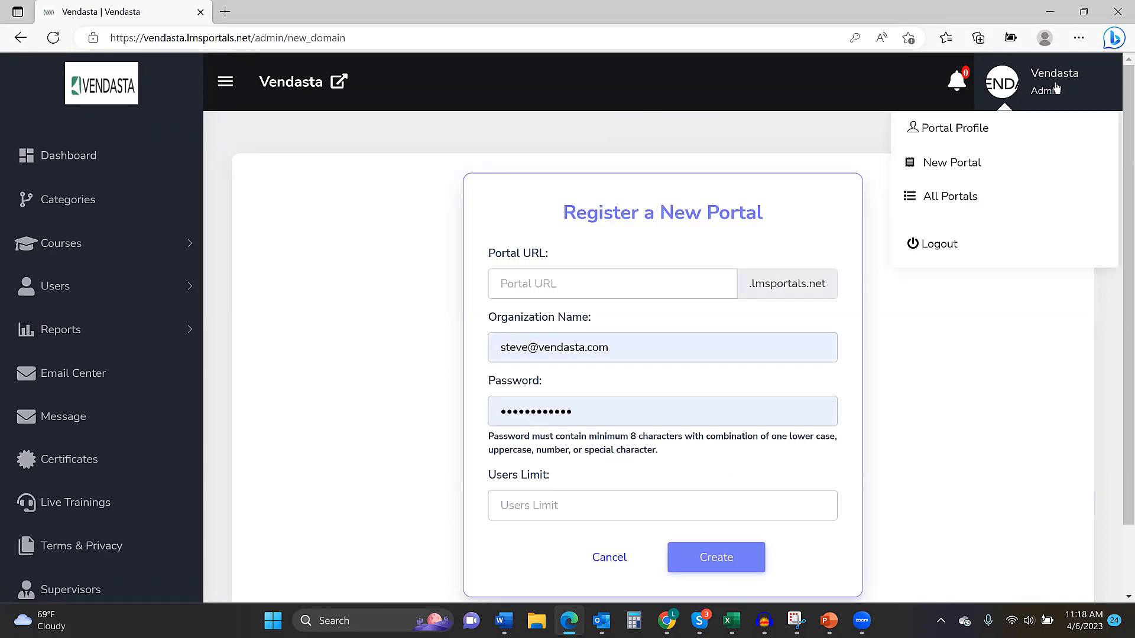
{"action": "left_click", "coordinate": [979, 124]}
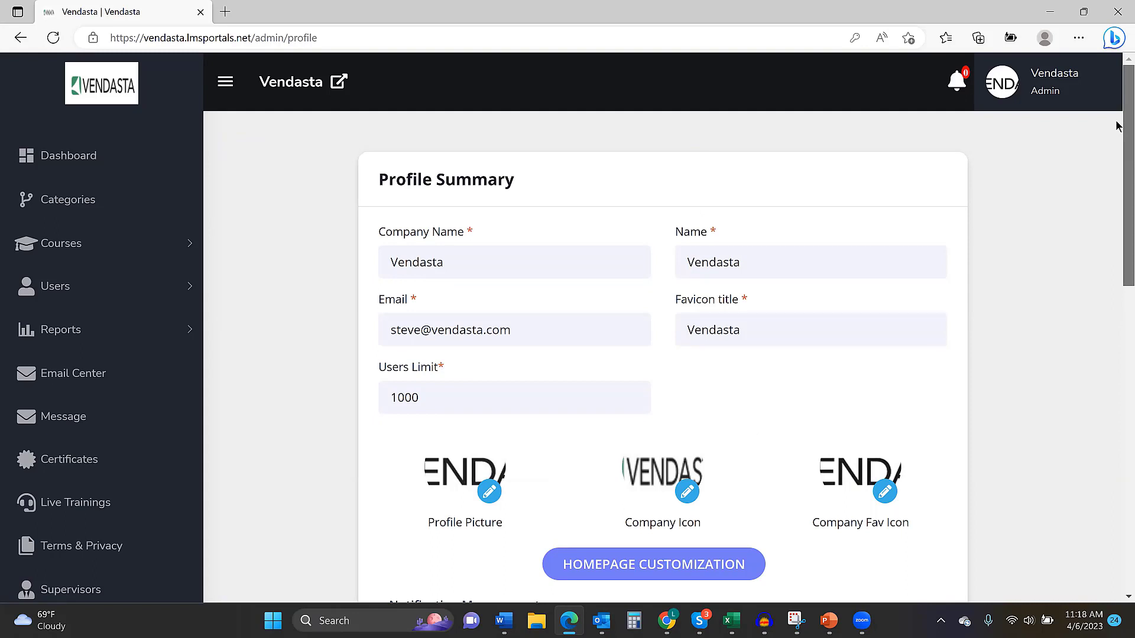
{"action": "scroll", "coordinate": [1116, 124], "scroll_direction": "down", "scroll_amount": 1}
{"action": "scroll", "coordinate": [1116, 122], "scroll_direction": "up", "scroll_amount": 1}
{"action": "scroll", "coordinate": [1116, 136], "scroll_direction": "down", "scroll_amount": 2}
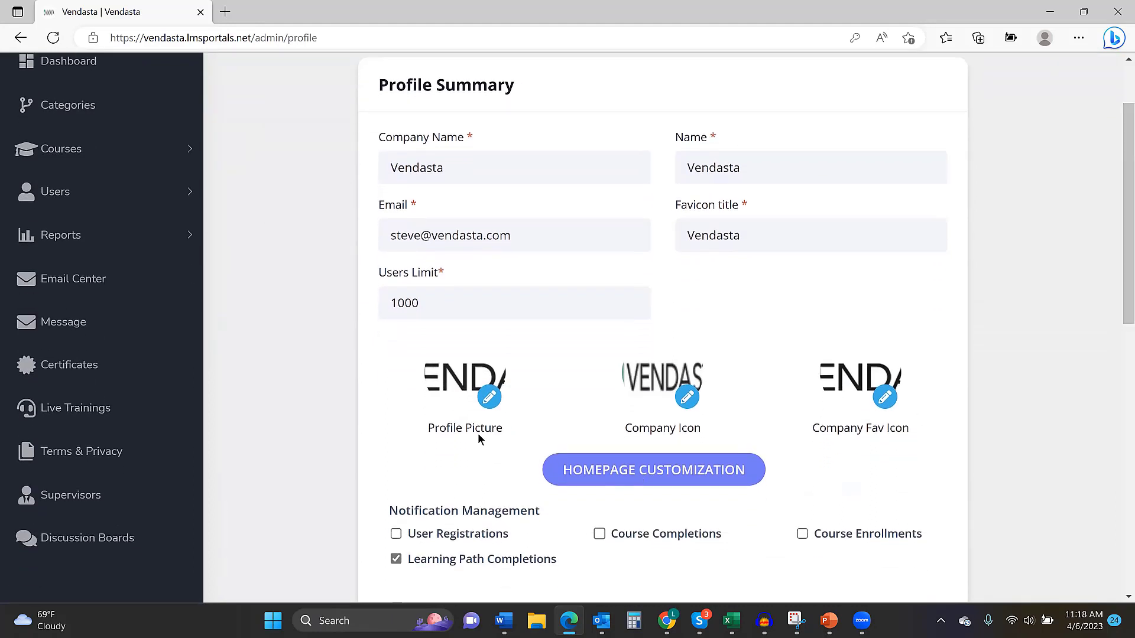
{"action": "left_click_drag", "start_coordinate": [1118, 246], "coordinate": [1118, 264]}
{"action": "scroll", "coordinate": [1118, 263], "scroll_direction": "down", "scroll_amount": 1}
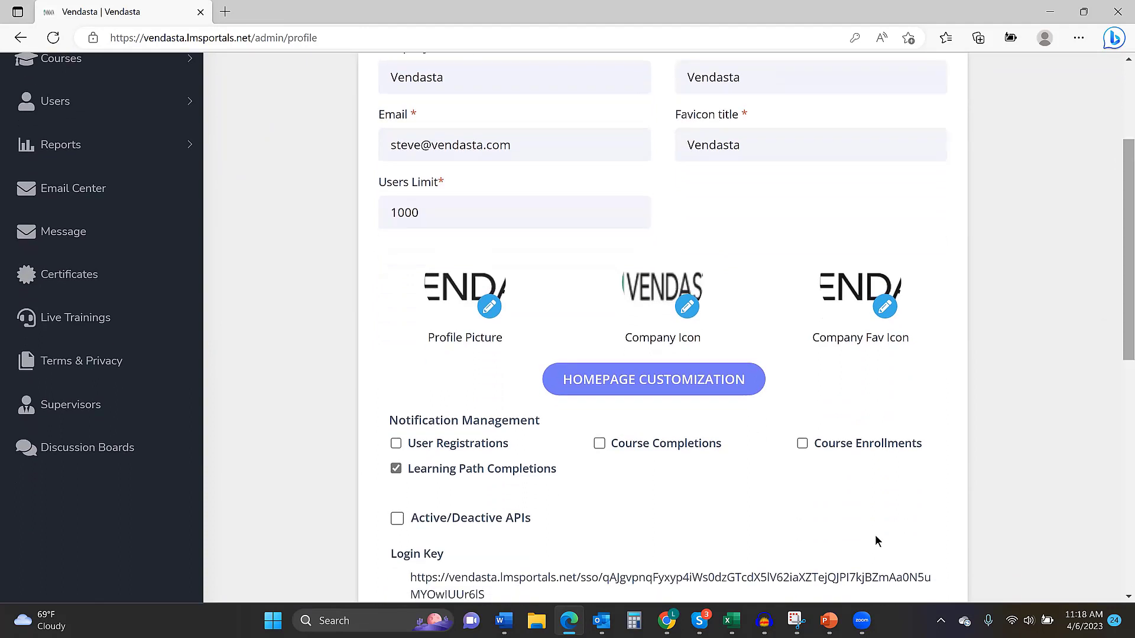
{"action": "left_click", "coordinate": [397, 520]}
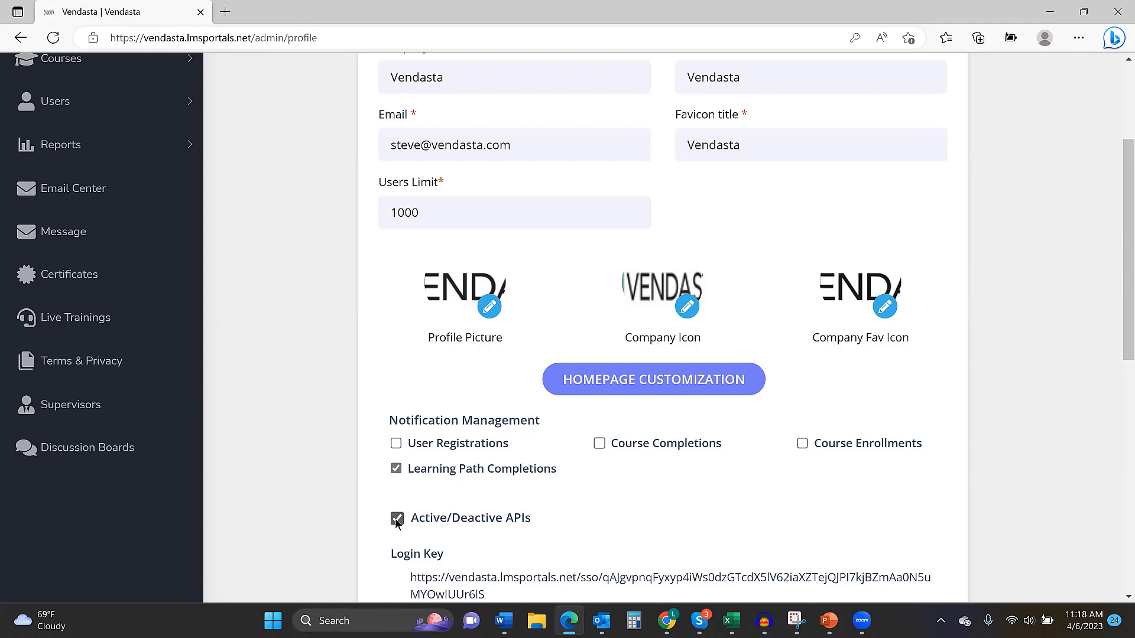
{"action": "left_click", "coordinate": [397, 520]}
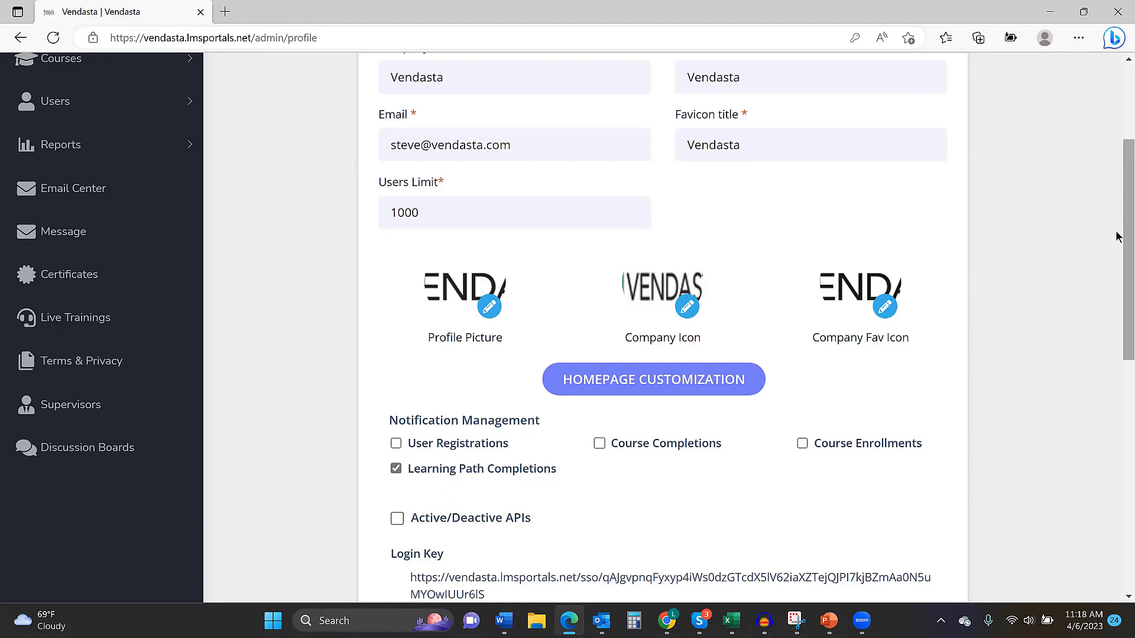
{"action": "scroll", "coordinate": [1117, 210], "scroll_direction": "up", "scroll_amount": 3}
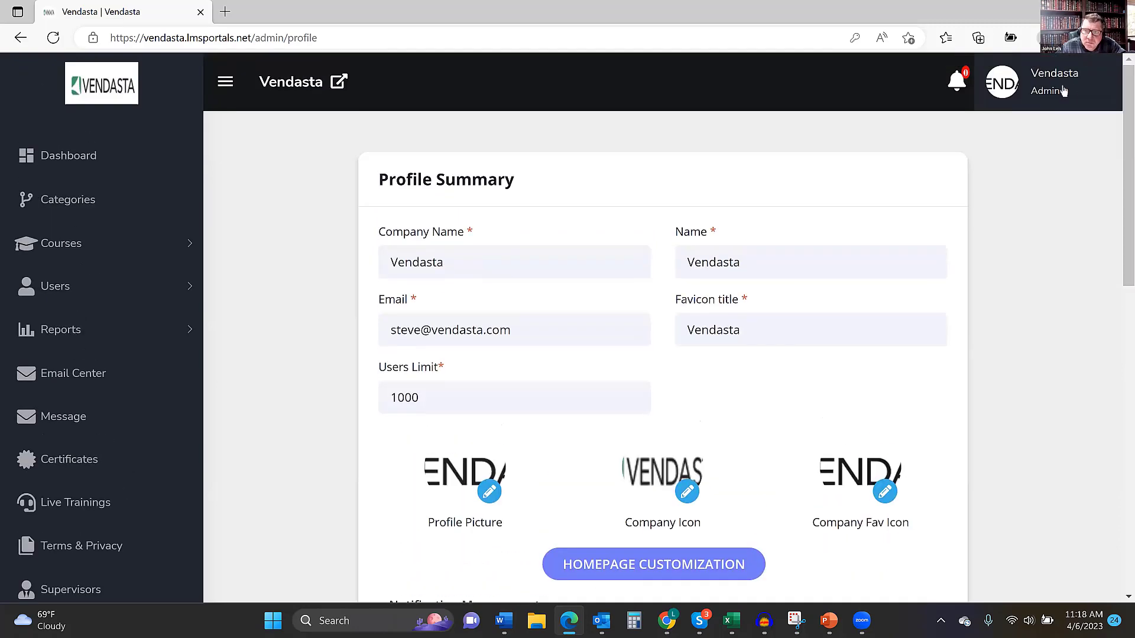
Step: Review the Login, Registration and View All Courses button text and colours in homepage customization
{"action": "left_click", "coordinate": [1063, 91]}
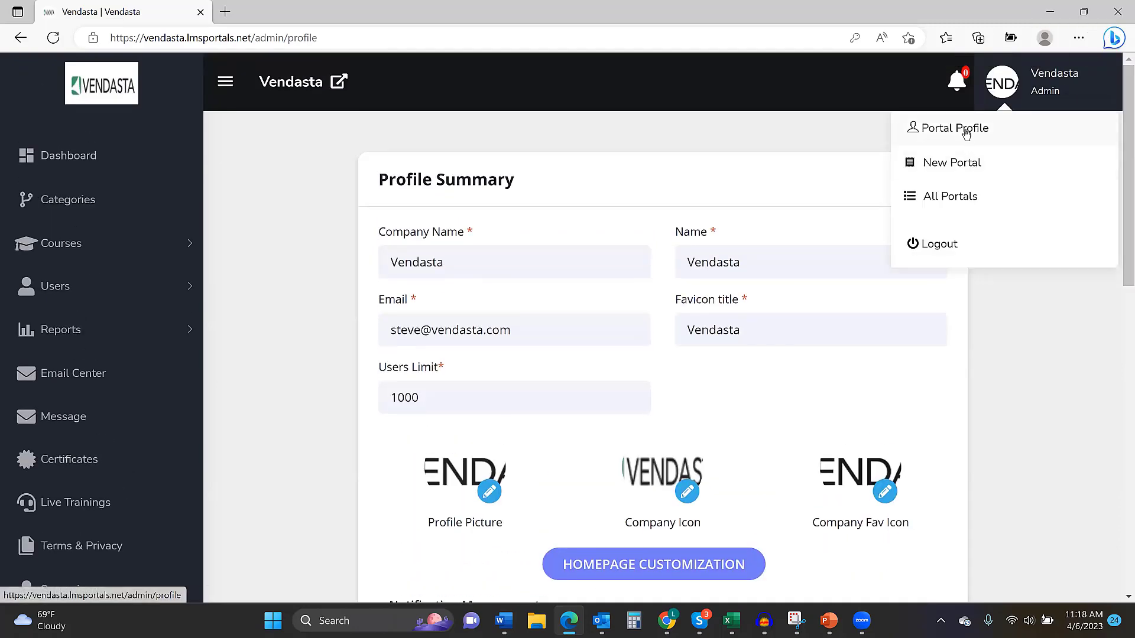
{"action": "left_click", "coordinate": [727, 553]}
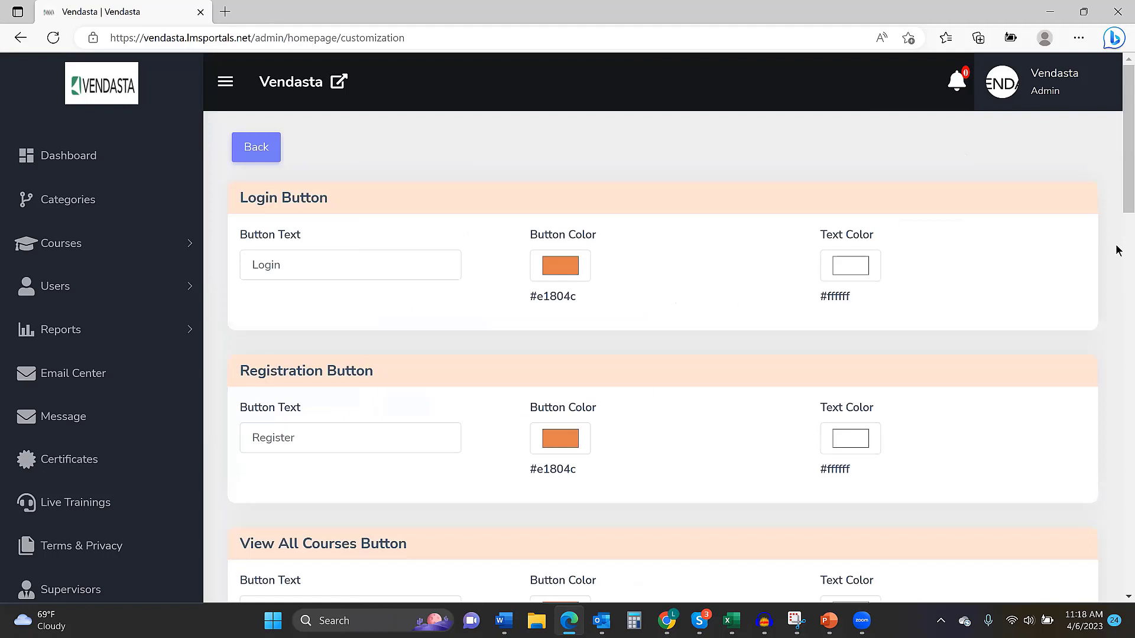
{"action": "scroll", "coordinate": [1116, 186], "scroll_direction": "down", "scroll_amount": 1}
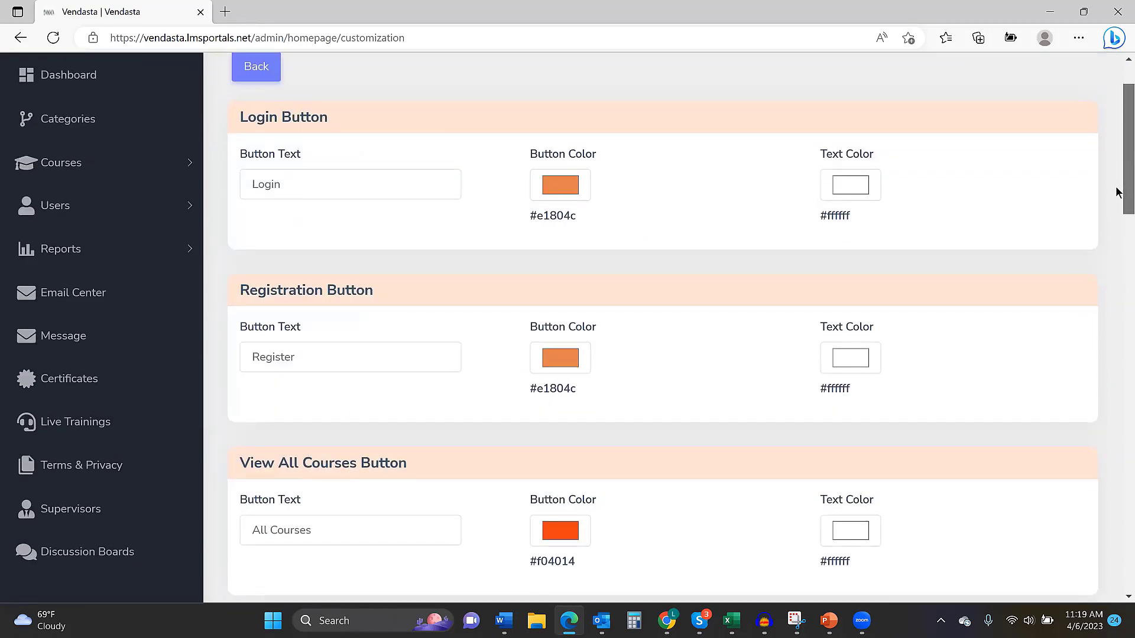
{"action": "scroll", "coordinate": [1116, 193], "scroll_direction": "down", "scroll_amount": 1}
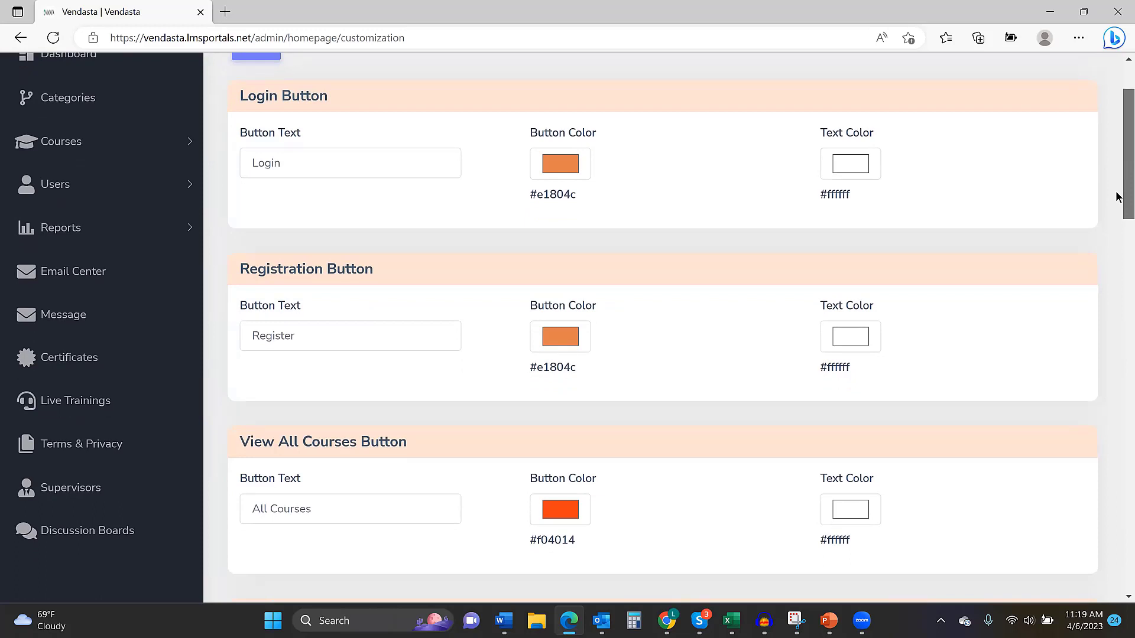
{"action": "scroll", "coordinate": [1116, 180], "scroll_direction": "up", "scroll_amount": 1}
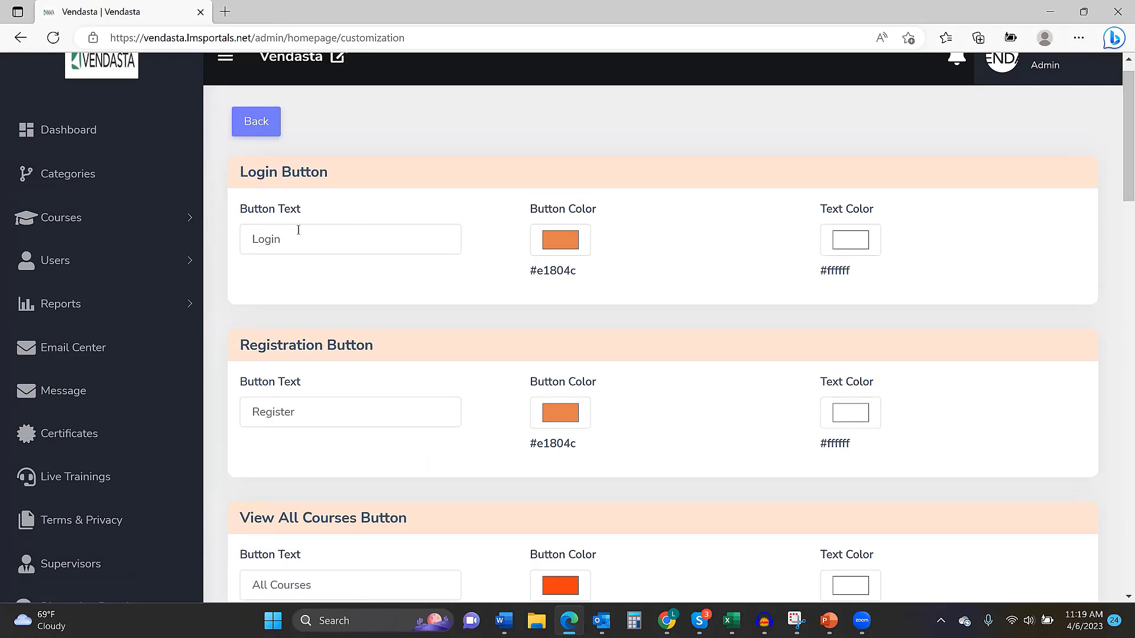
{"action": "left_click", "coordinate": [88, 178]}
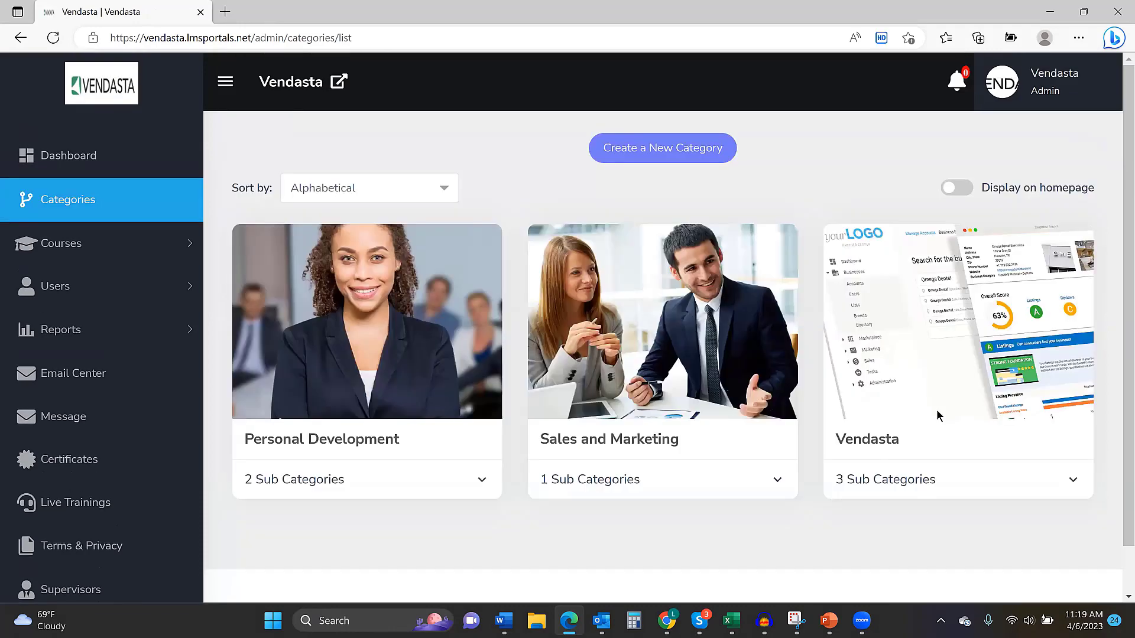
Step: Look over the Personal Development, Sales and Marketing and Vendasta category cards
{"action": "mouse_move", "coordinate": [970, 347]}
Step: Open the admin Course List under Courses
{"action": "mouse_move", "coordinate": [478, 416]}
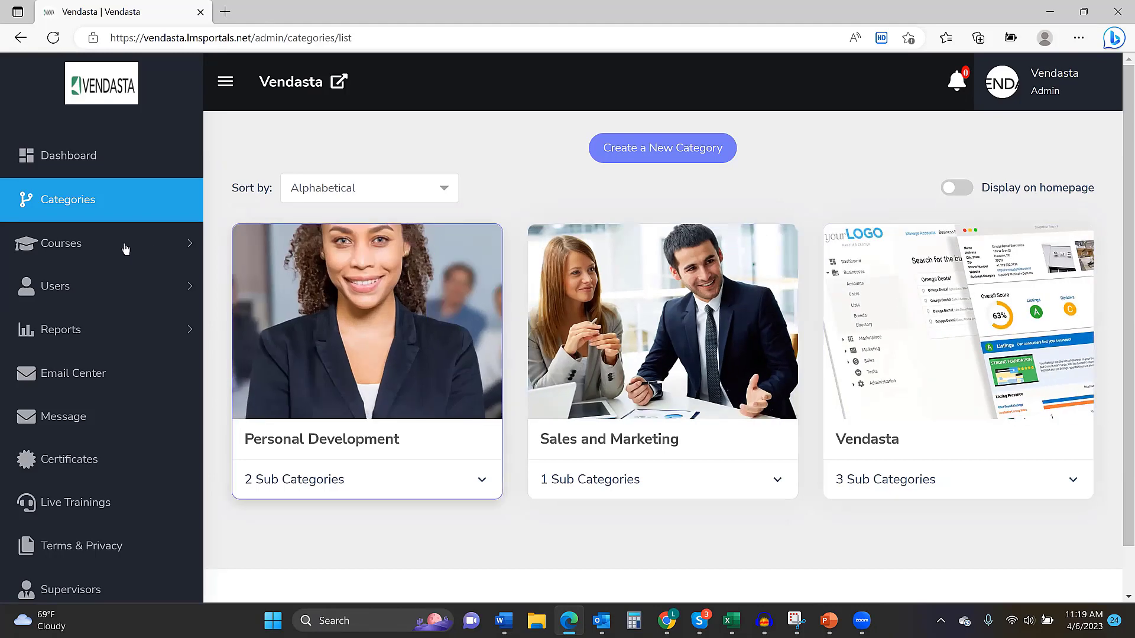
{"action": "left_click", "coordinate": [71, 247]}
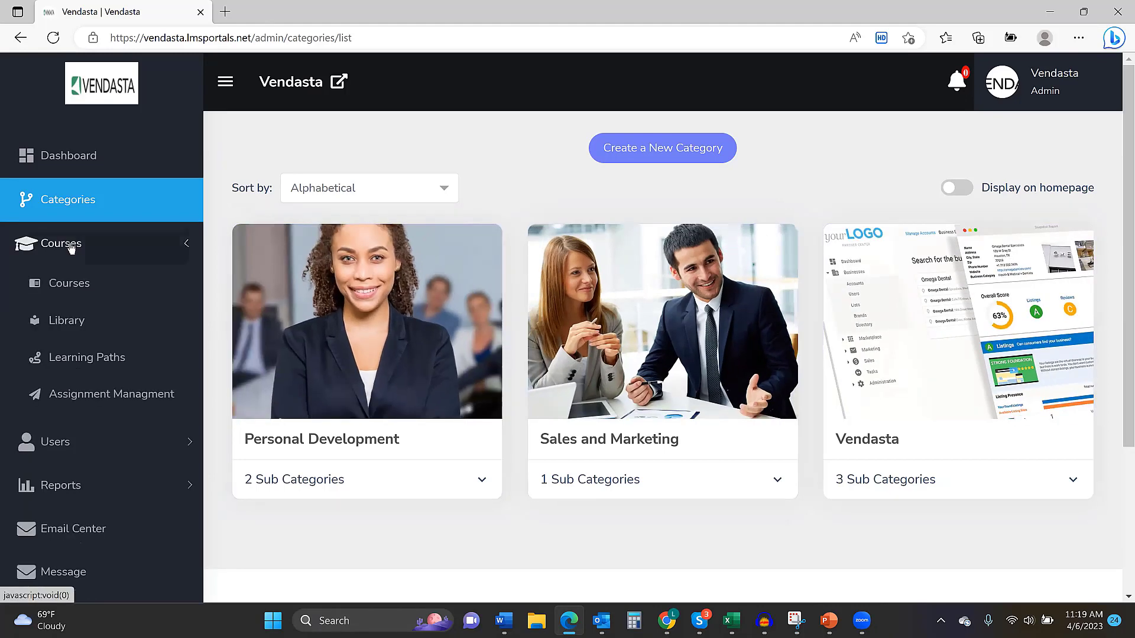
{"action": "left_click", "coordinate": [71, 284]}
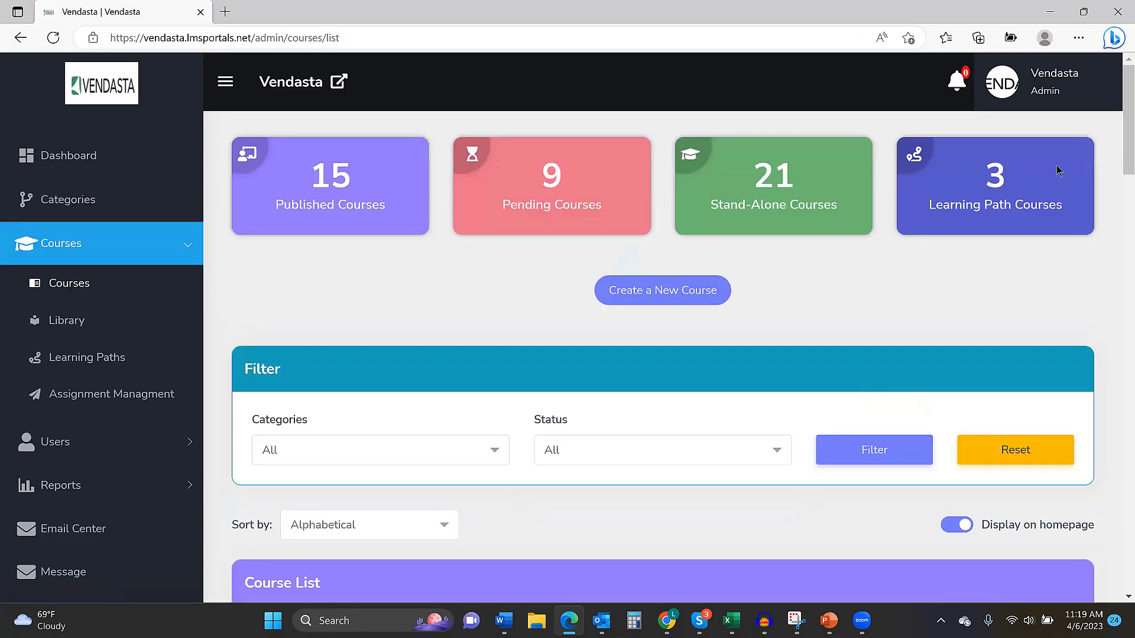
Step: Expand the last Sales and Marketing course row to show its 2 total enrollments and actions
{"action": "scroll", "coordinate": [1117, 147], "scroll_direction": "down", "scroll_amount": 2}
{"action": "scroll", "coordinate": [1117, 146], "scroll_direction": "down", "scroll_amount": 3}
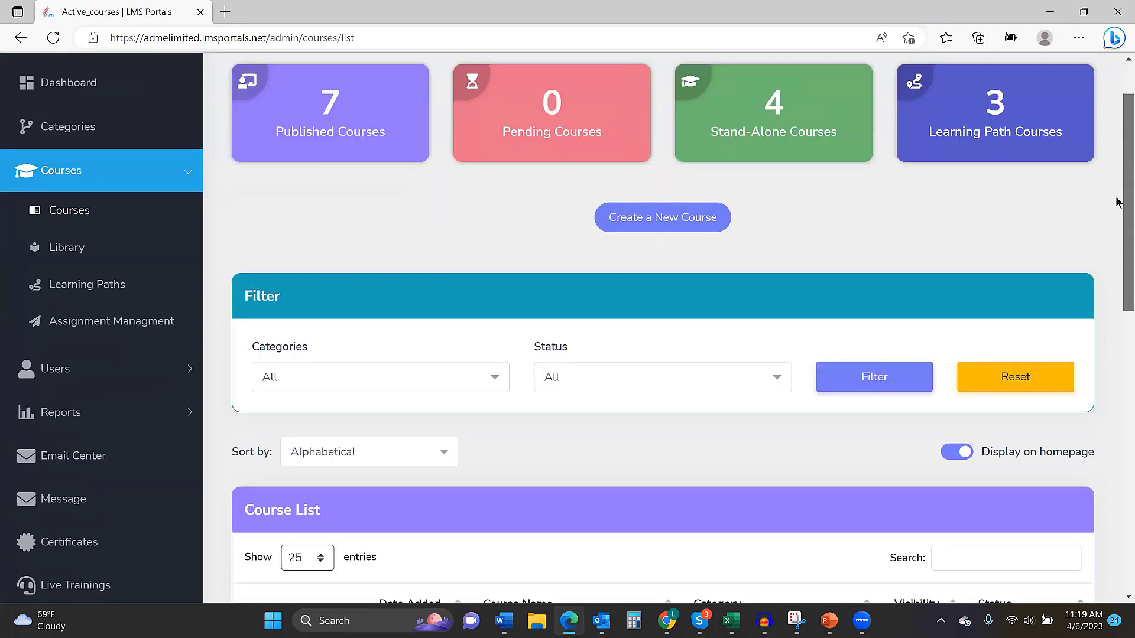
{"action": "scroll", "coordinate": [1117, 219], "scroll_direction": "down", "scroll_amount": 2}
{"action": "scroll", "coordinate": [1117, 225], "scroll_direction": "down", "scroll_amount": 2}
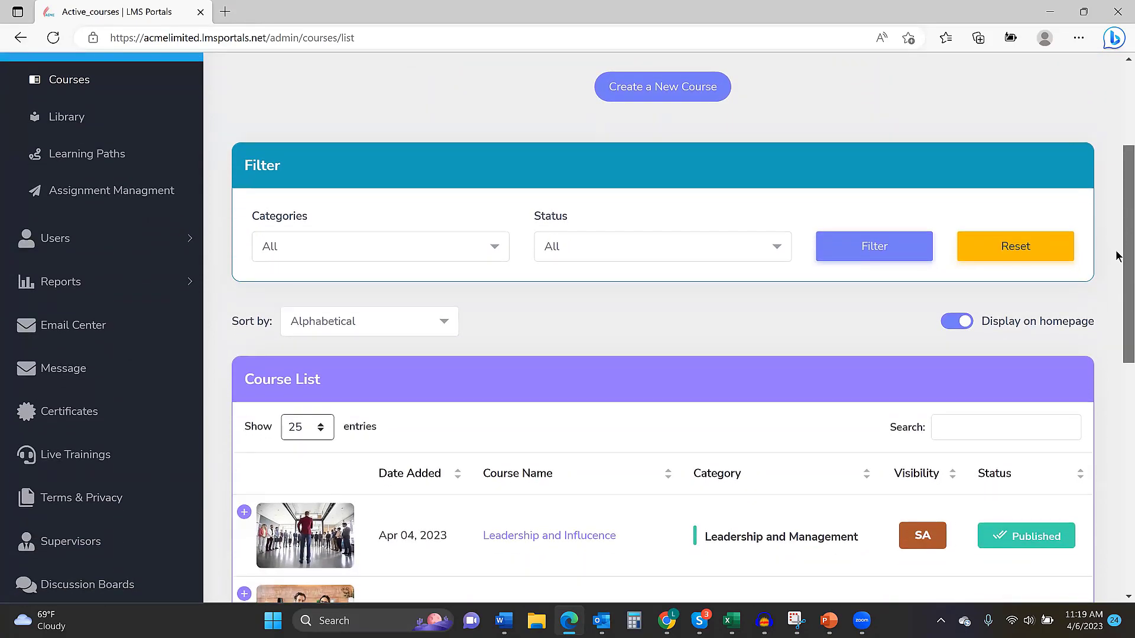
{"action": "scroll", "coordinate": [1117, 242], "scroll_direction": "down", "scroll_amount": 3}
{"action": "scroll", "coordinate": [1117, 319], "scroll_direction": "down", "scroll_amount": 2}
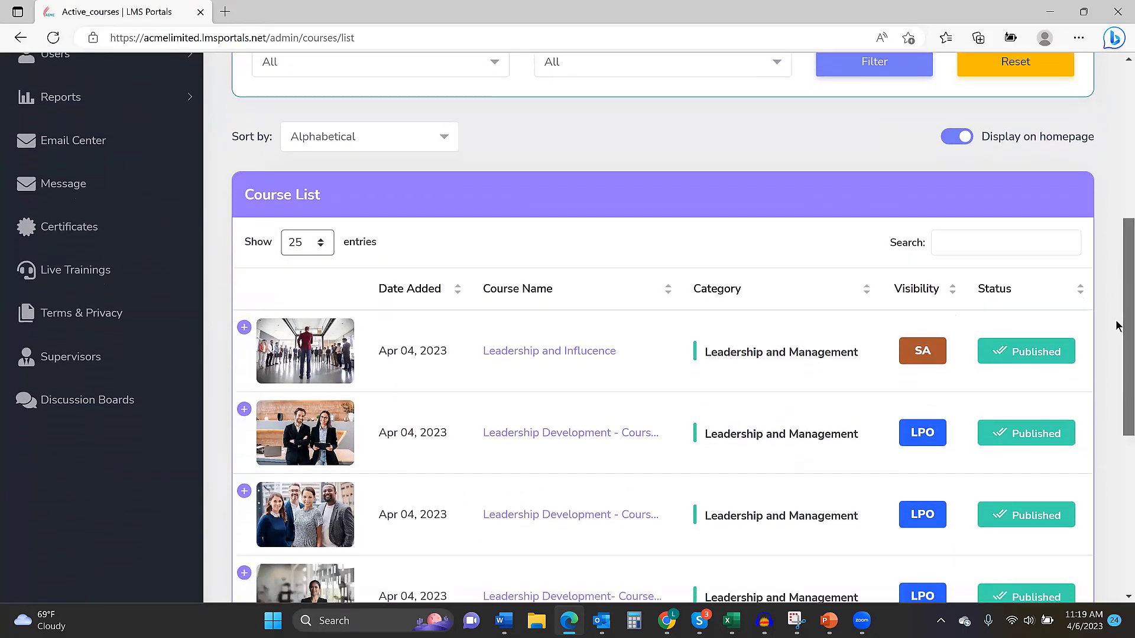
{"action": "scroll", "coordinate": [1119, 348], "scroll_direction": "down", "scroll_amount": 1}
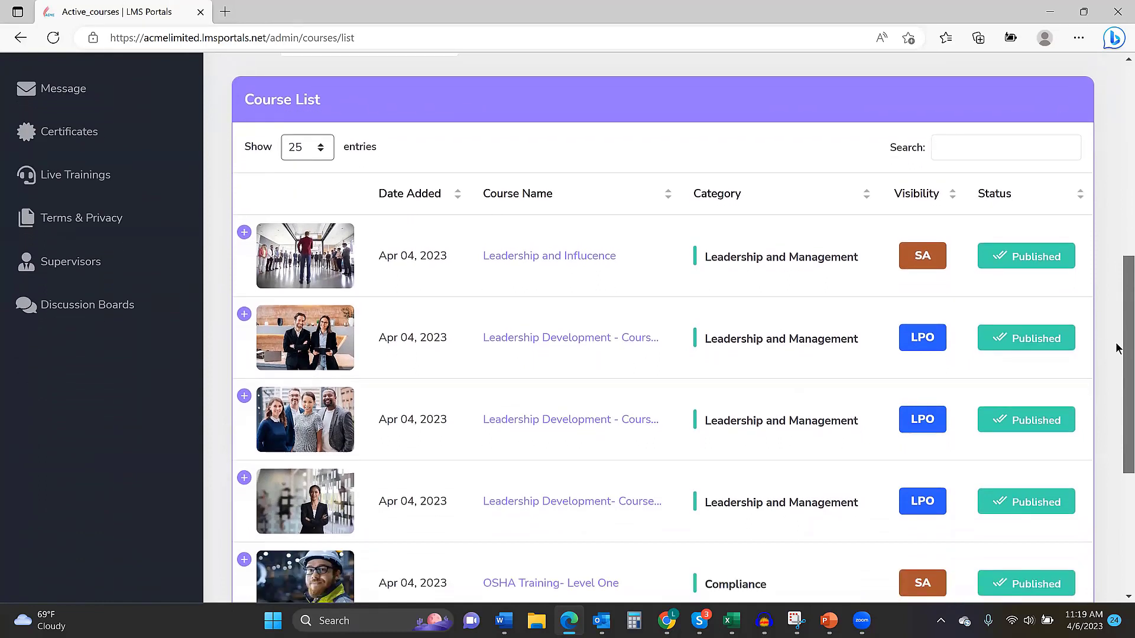
{"action": "scroll", "coordinate": [1118, 348], "scroll_direction": "down", "scroll_amount": 1}
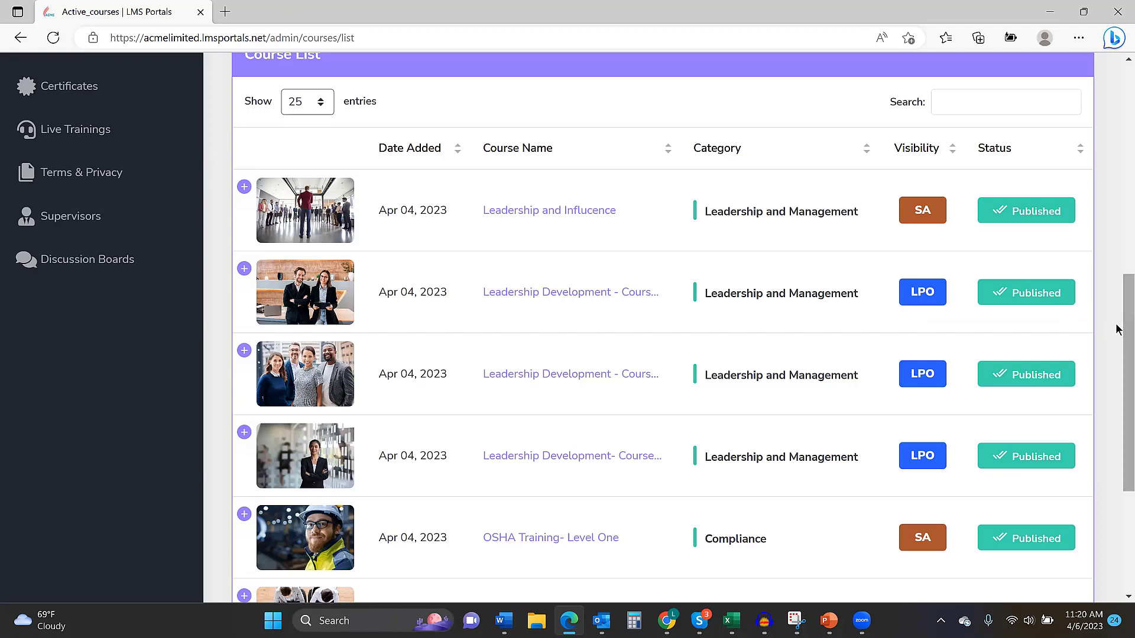
{"action": "left_click_drag", "start_coordinate": [1123, 332], "coordinate": [1117, 440]}
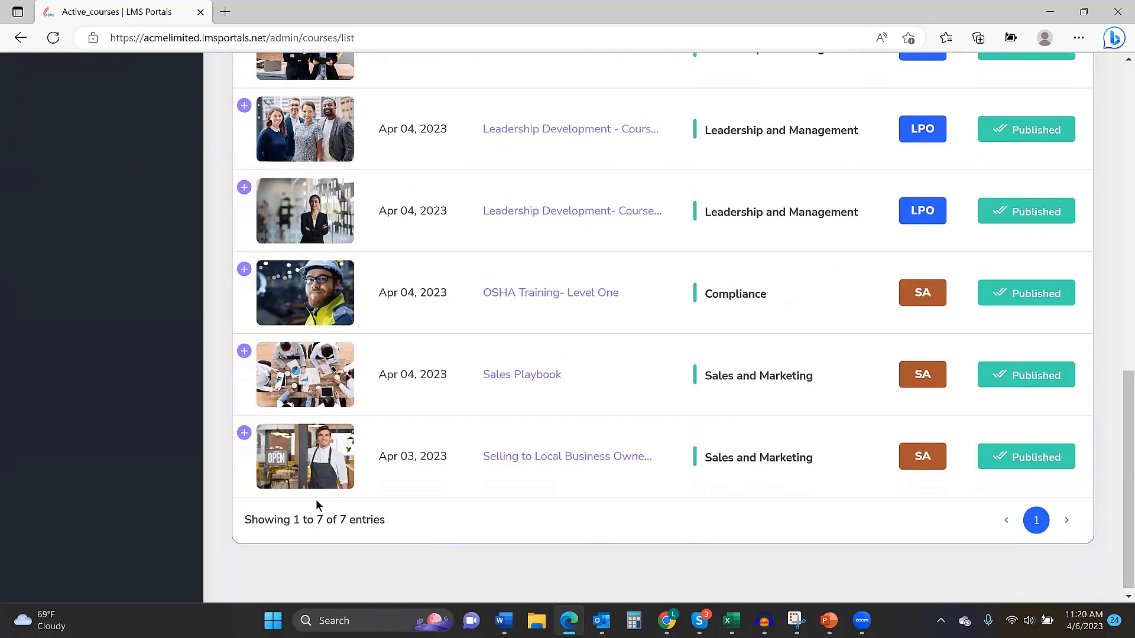
{"action": "left_click", "coordinate": [245, 435]}
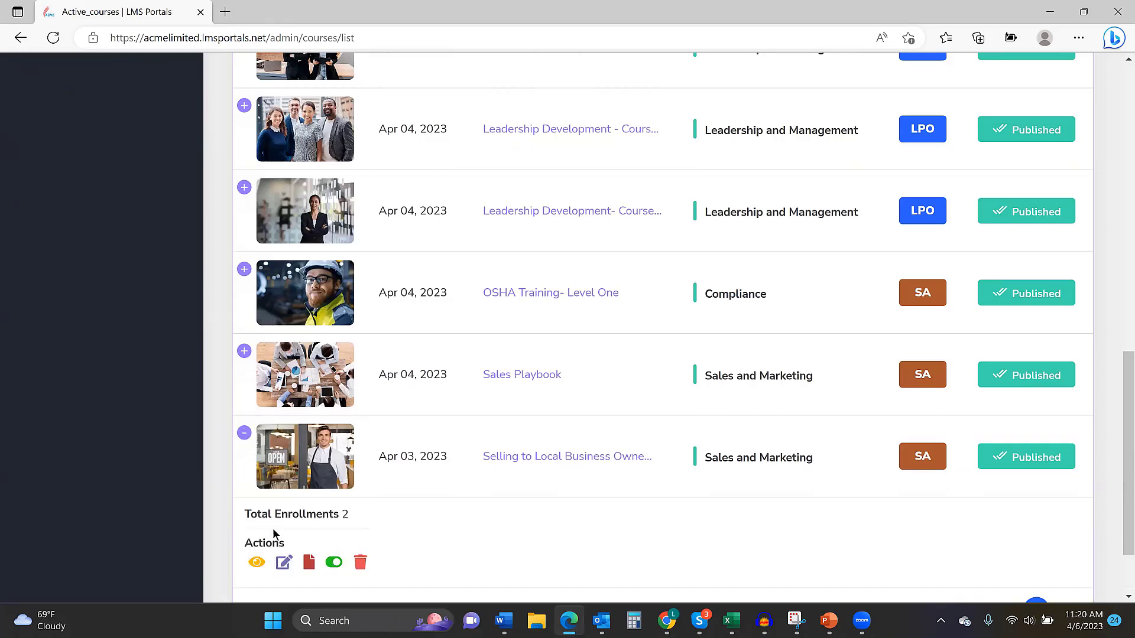
Step: Open Selling to Local Business Owners 101 for editing and dismiss the Add Module dialog
{"action": "left_click", "coordinate": [284, 561]}
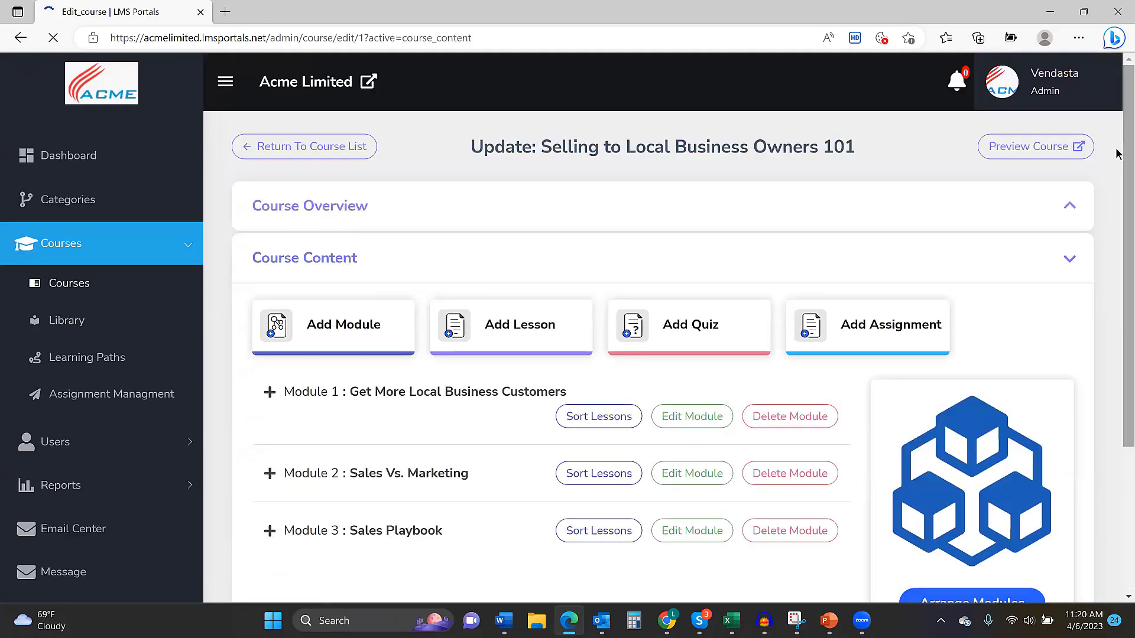
{"action": "left_click_drag", "start_coordinate": [1118, 152], "coordinate": [1117, 197]}
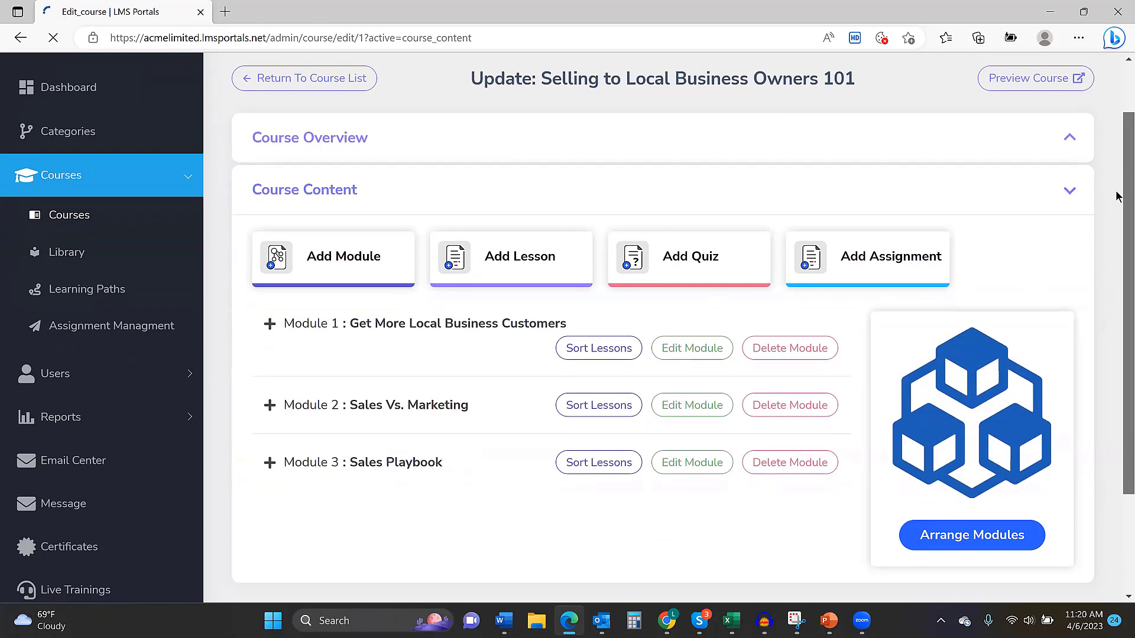
{"action": "left_click", "coordinate": [308, 261]}
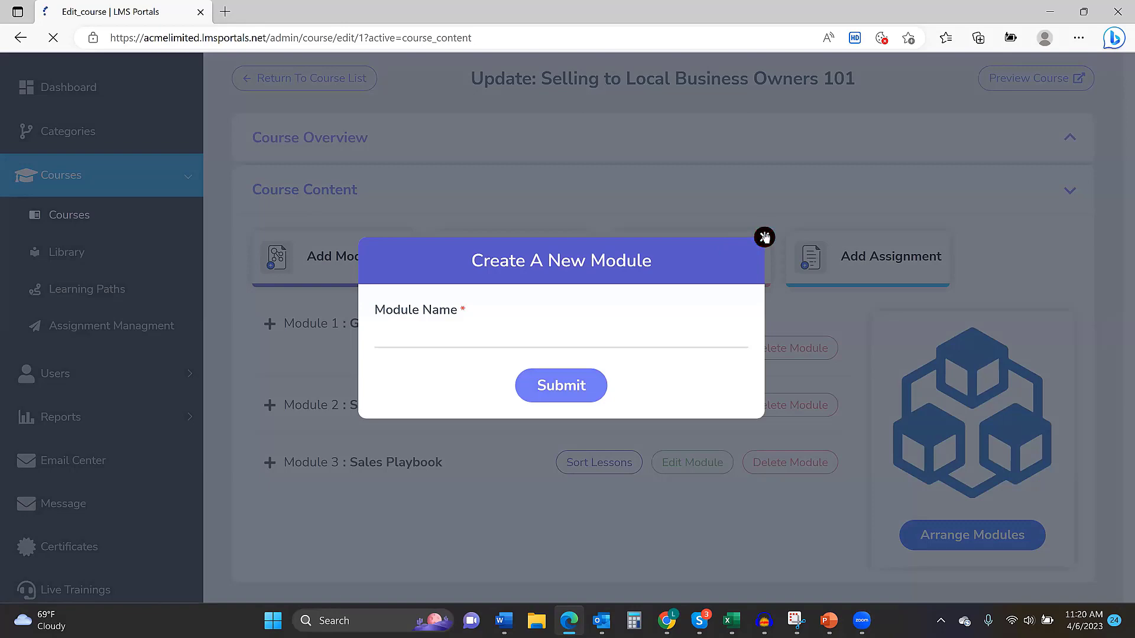
{"action": "left_click", "coordinate": [765, 237]}
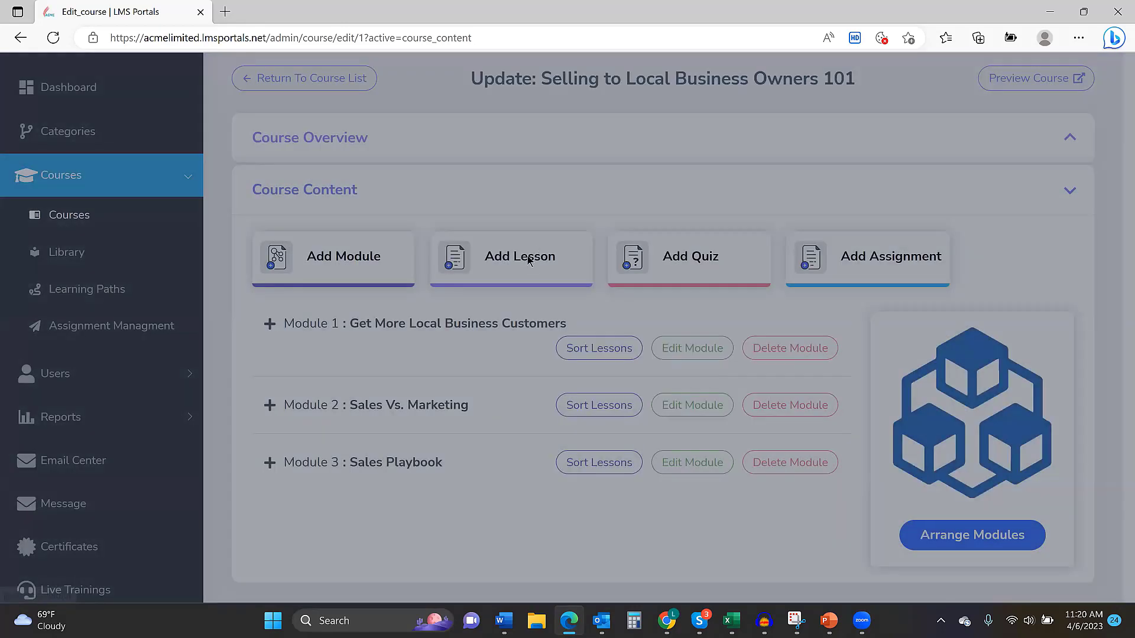
Step: Browse the Lesson Type options in the Add Lesson dialog, then cancel it
{"action": "left_click", "coordinate": [574, 257]}
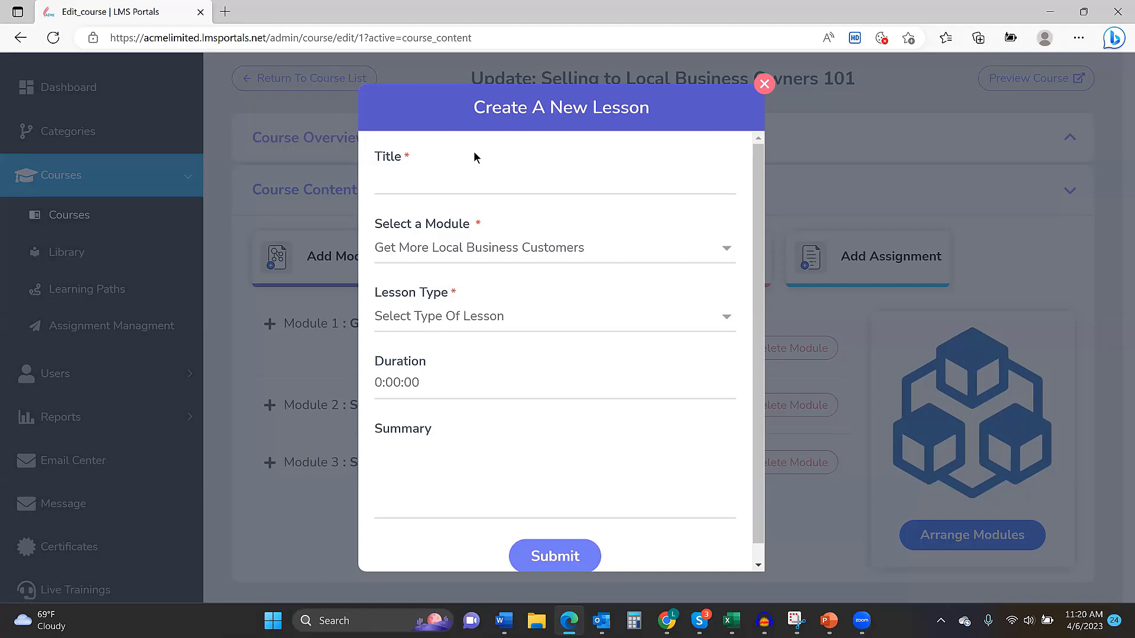
{"action": "left_click", "coordinate": [594, 320]}
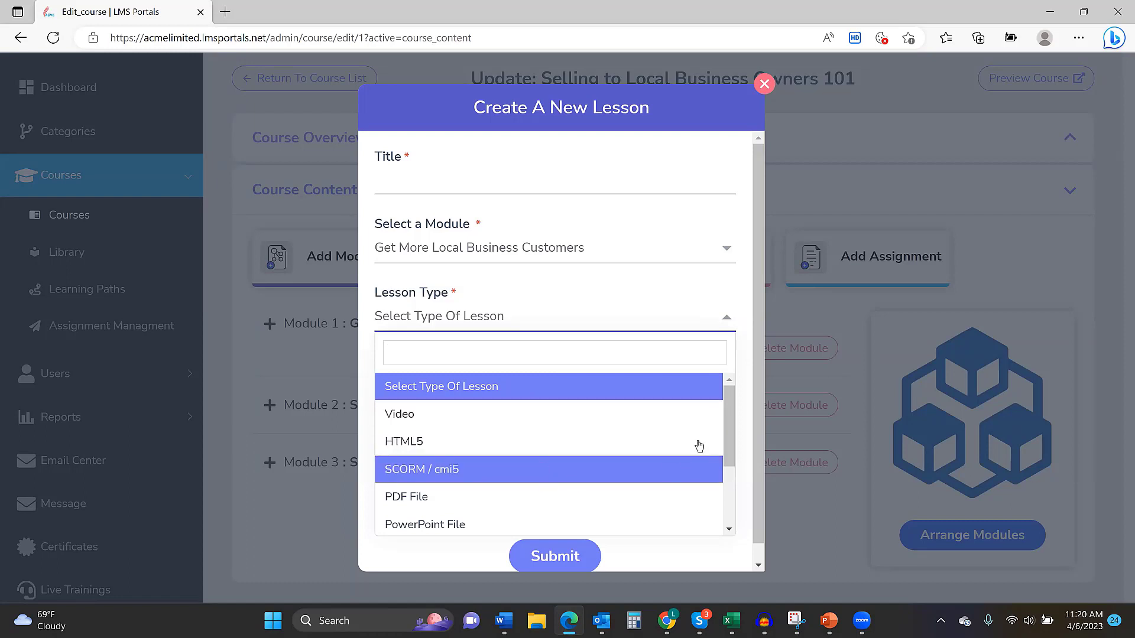
{"action": "left_click_drag", "start_coordinate": [728, 426], "coordinate": [723, 440]}
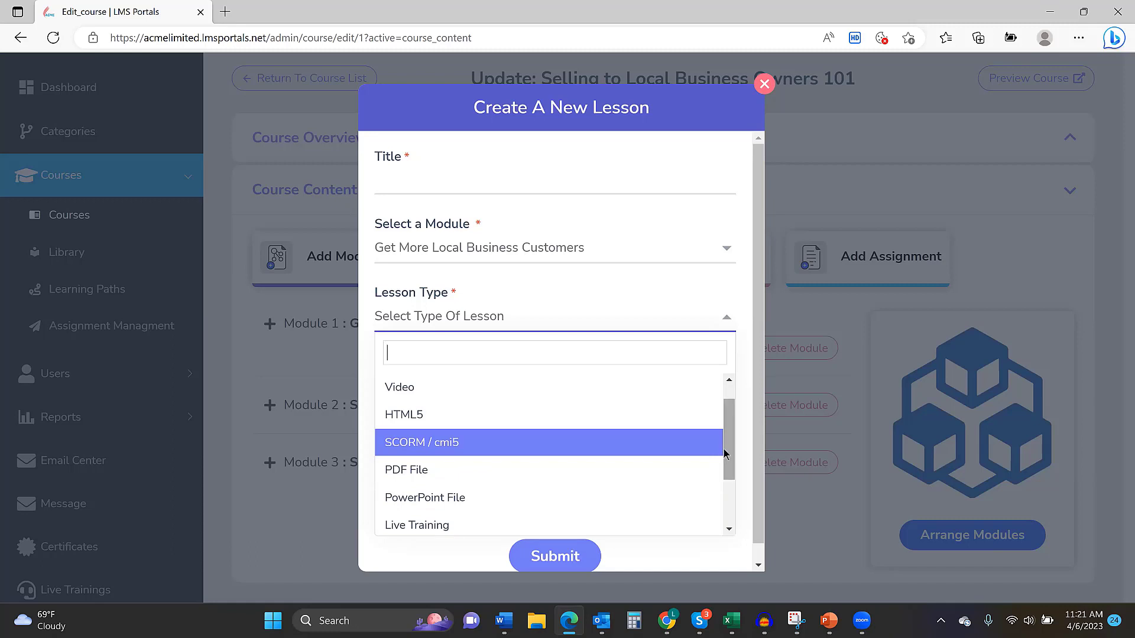
{"action": "left_click", "coordinate": [763, 84]}
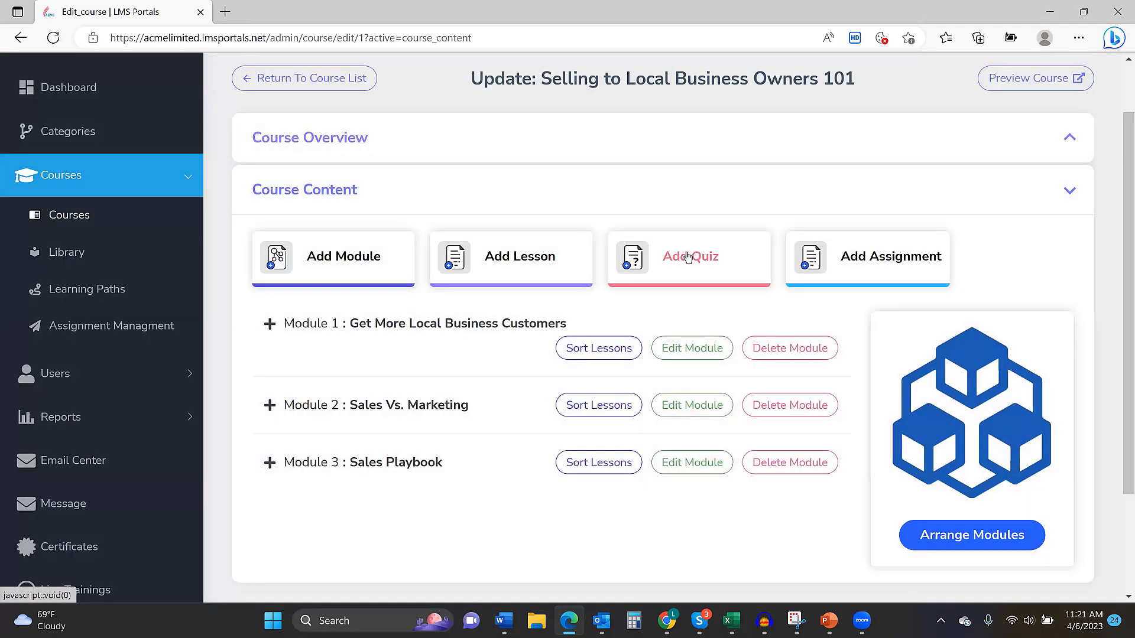
{"action": "left_click", "coordinate": [687, 257]}
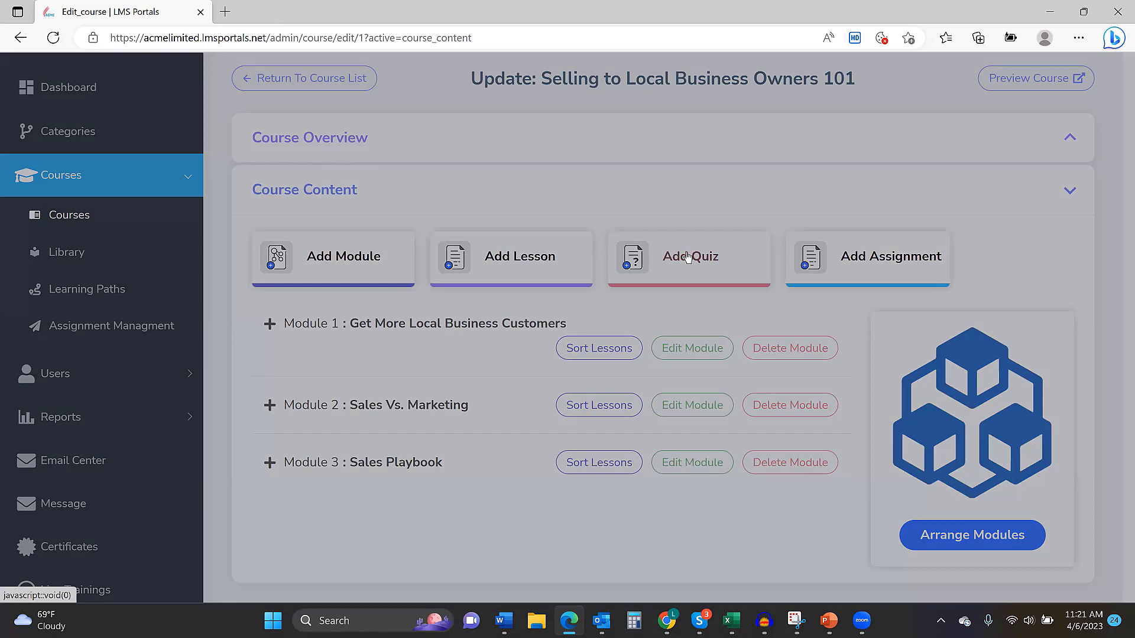
{"action": "left_click", "coordinate": [624, 319]}
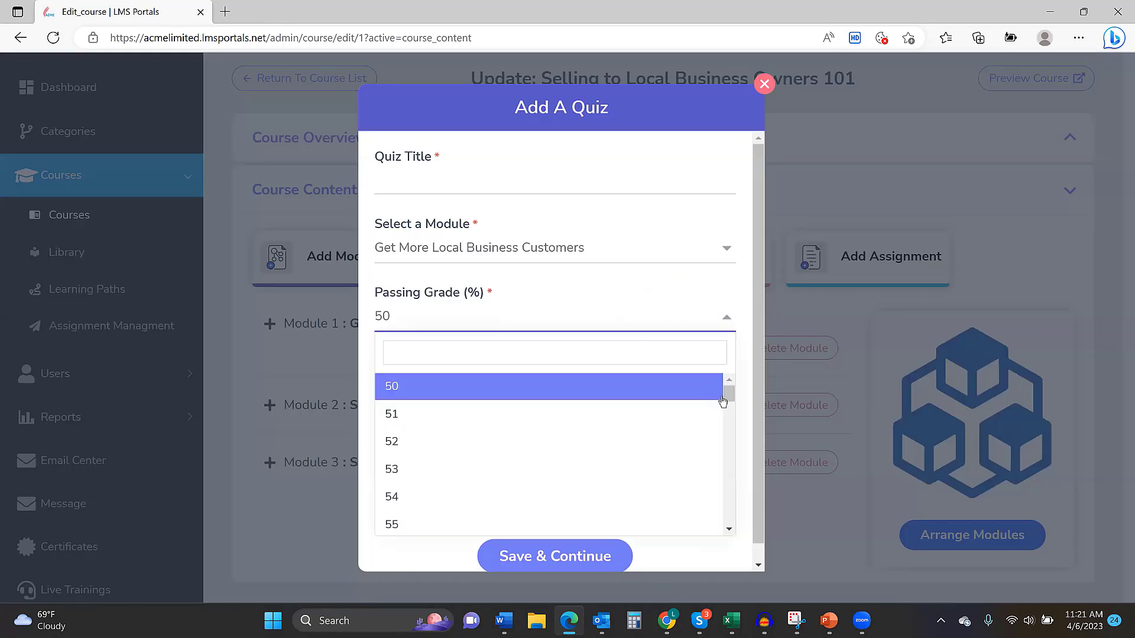
{"action": "scroll", "coordinate": [728, 399], "scroll_direction": "down", "scroll_amount": 2}
{"action": "scroll", "coordinate": [728, 395], "scroll_direction": "up", "scroll_amount": 2}
{"action": "left_click", "coordinate": [765, 85]}
{"action": "left_click", "coordinate": [764, 83]}
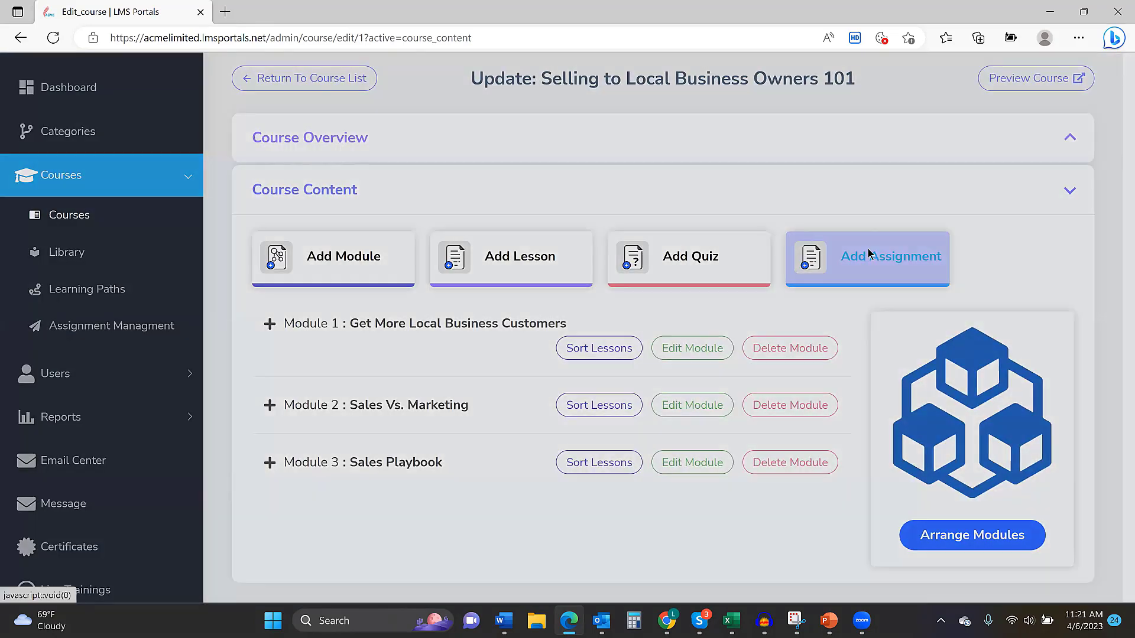
{"action": "left_click", "coordinate": [868, 254]}
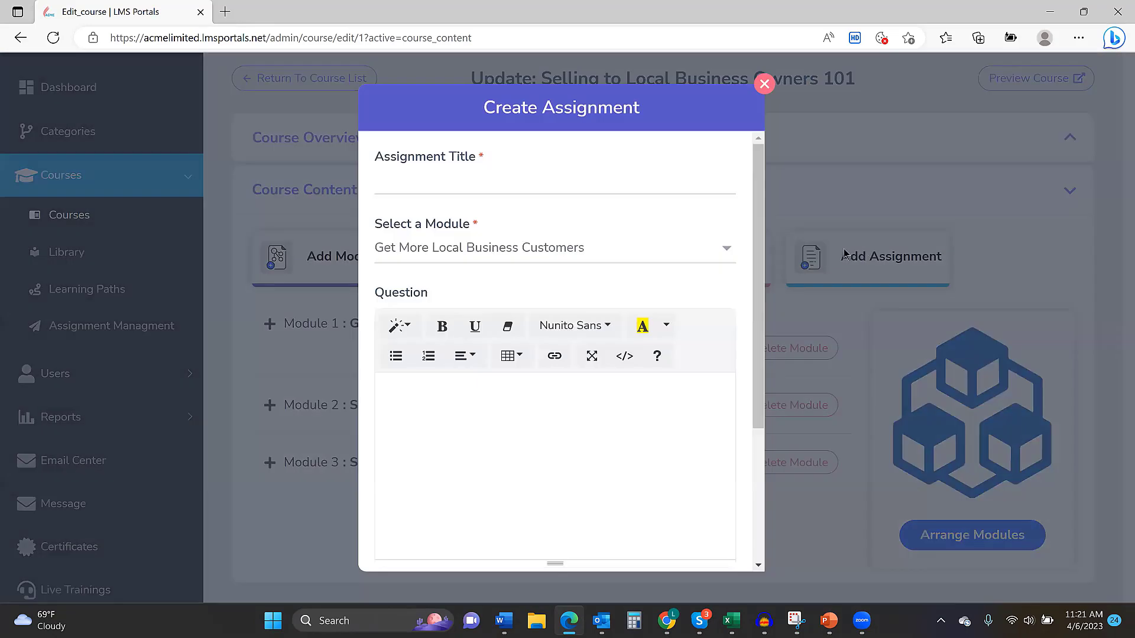
{"action": "left_click_drag", "start_coordinate": [757, 216], "coordinate": [761, 189]}
{"action": "scroll", "coordinate": [713, 422], "scroll_direction": "down", "scroll_amount": 3}
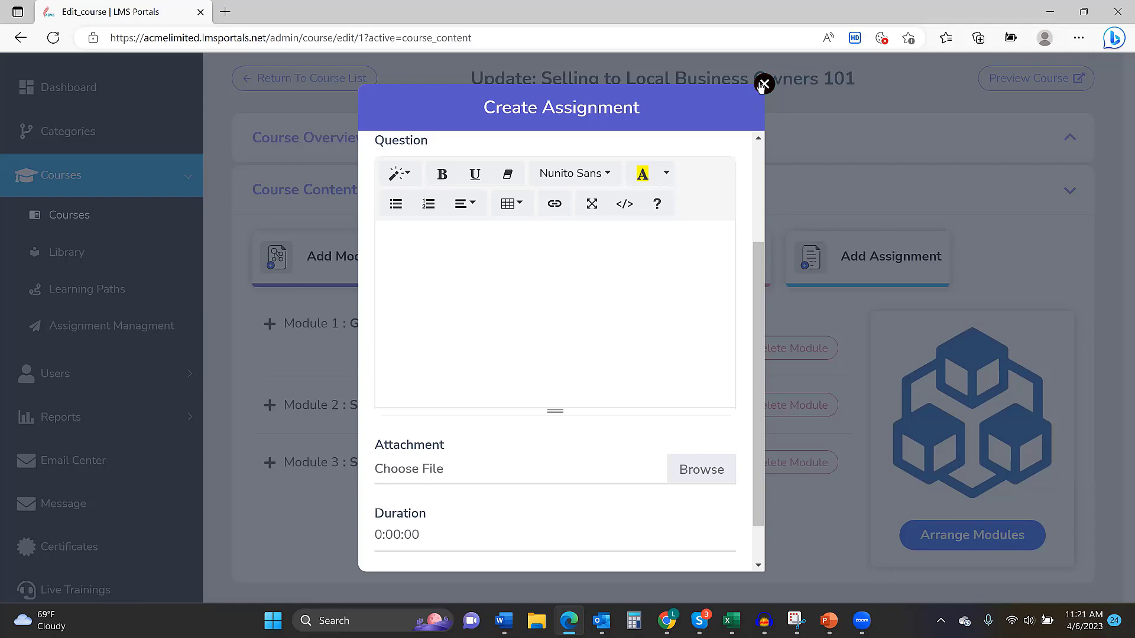
{"action": "left_click", "coordinate": [762, 86]}
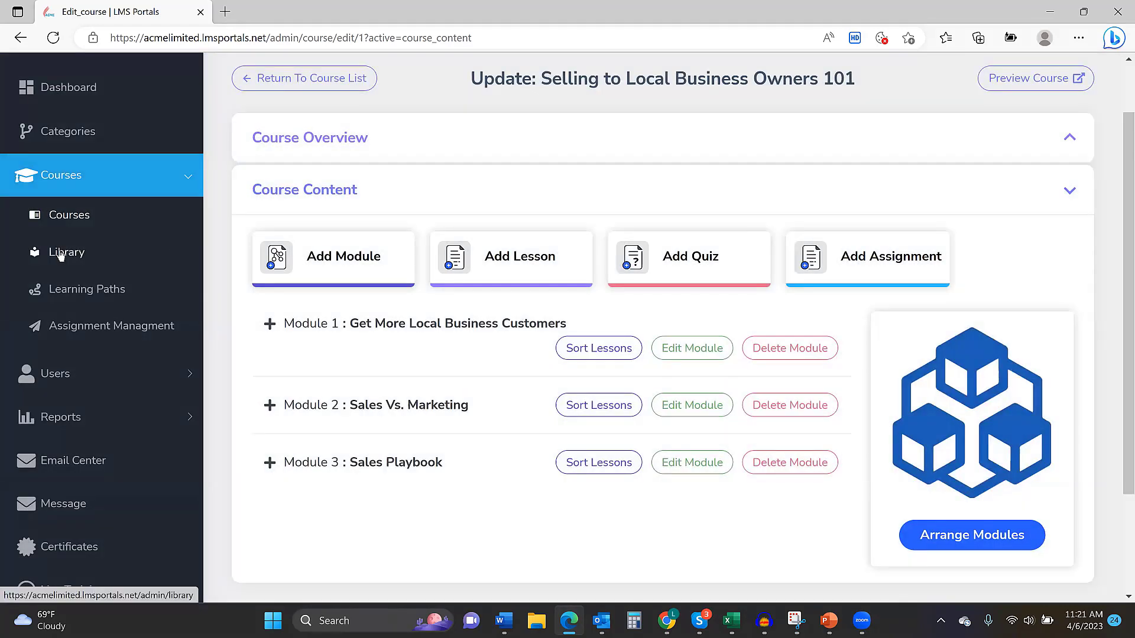
Step: Open the Library Courses list and scroll through its five courses
{"action": "left_click", "coordinate": [61, 254]}
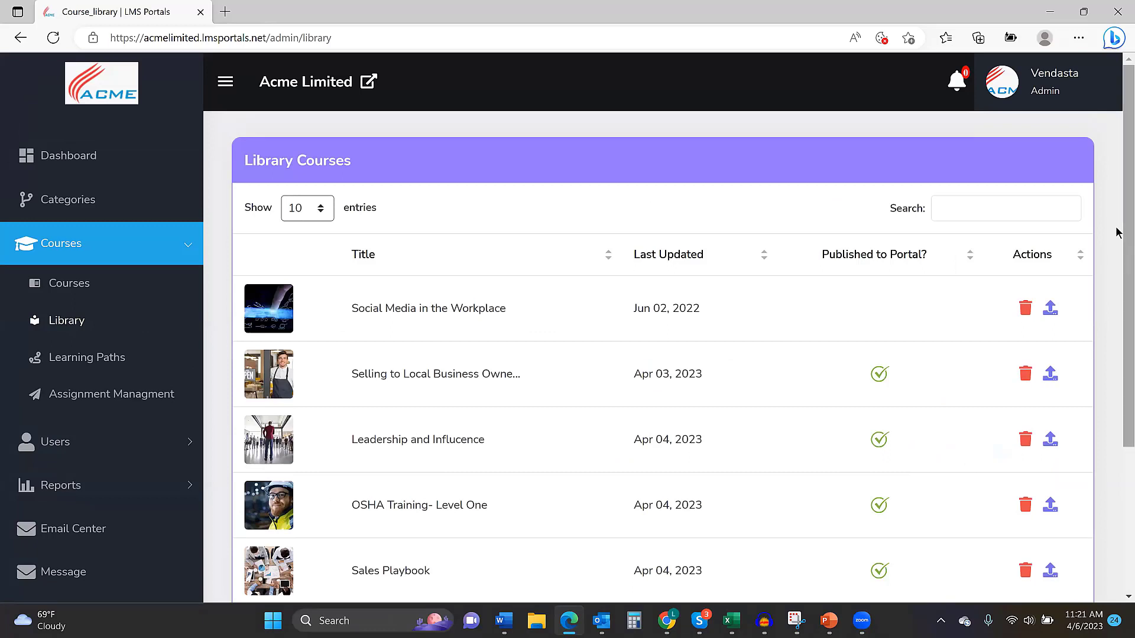
{"action": "left_click_drag", "start_coordinate": [1118, 232], "coordinate": [1118, 268]}
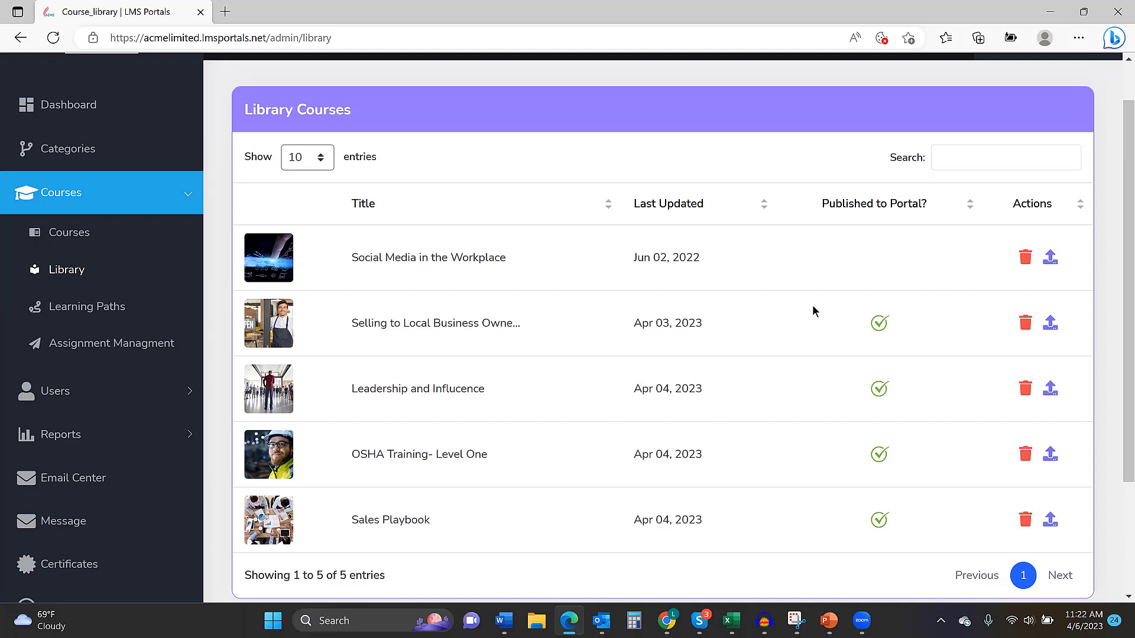
Step: Go via Learning Paths to Assignment Management's list of two pending Selling Ideas submissions
{"action": "left_click", "coordinate": [121, 309]}
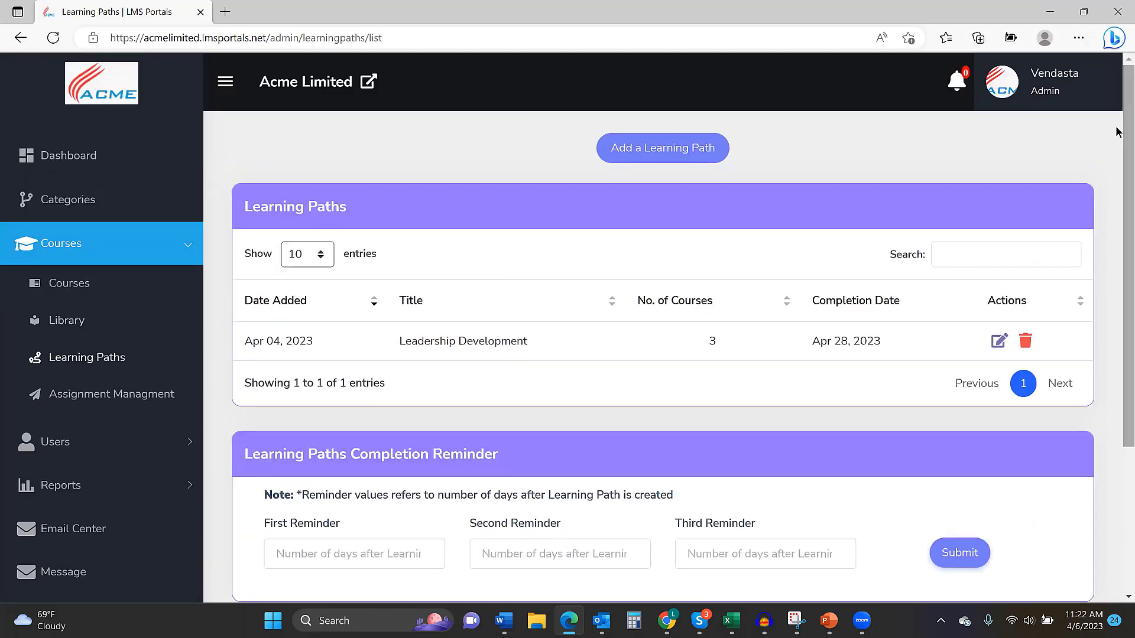
{"action": "scroll", "coordinate": [1116, 153], "scroll_direction": "down", "scroll_amount": 1}
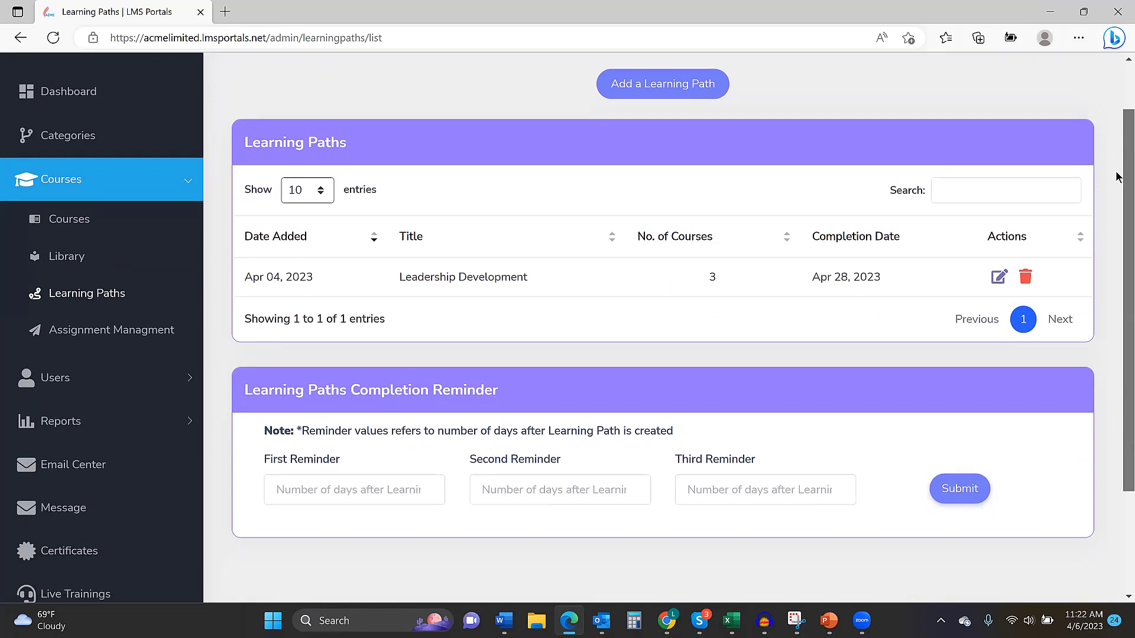
{"action": "left_click", "coordinate": [148, 334]}
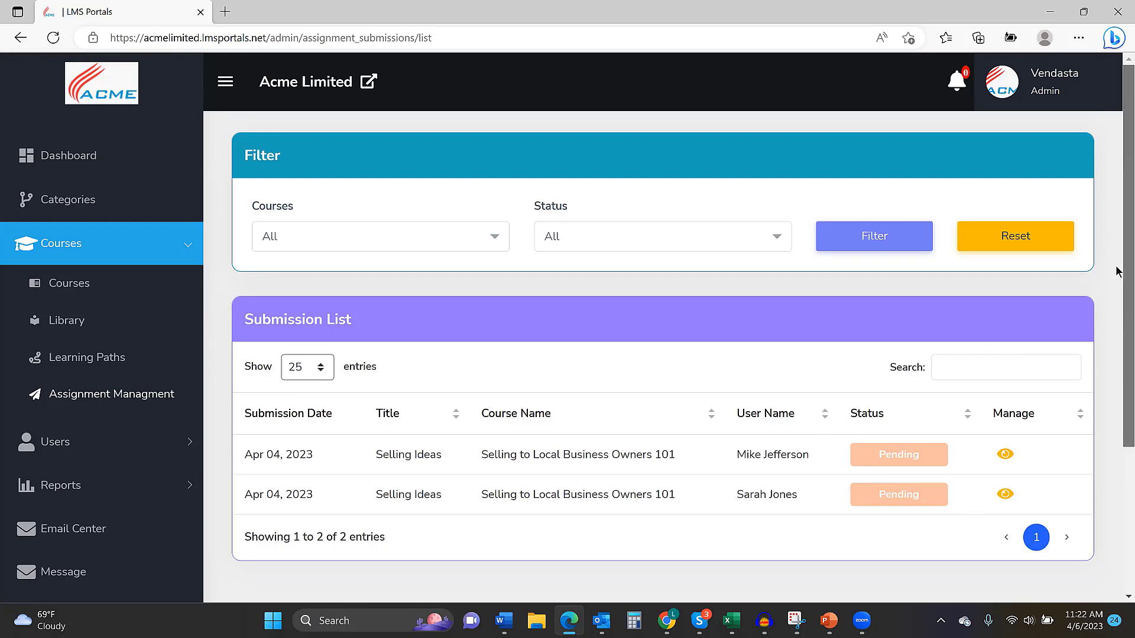
{"action": "left_click_drag", "start_coordinate": [1118, 274], "coordinate": [1117, 302]}
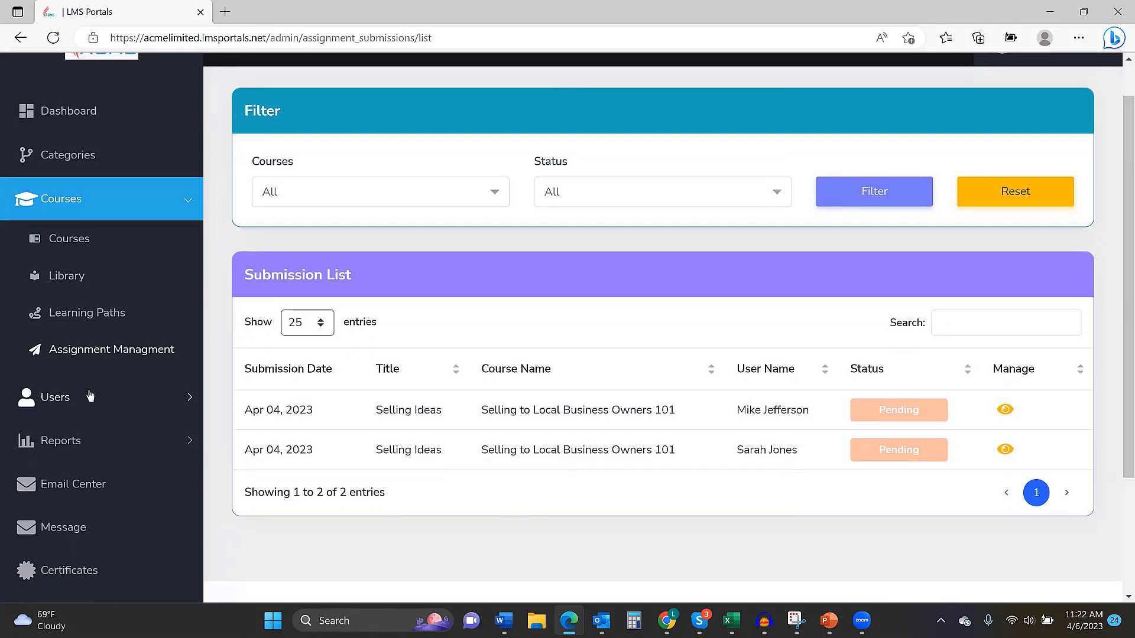
{"action": "left_click", "coordinate": [62, 396]}
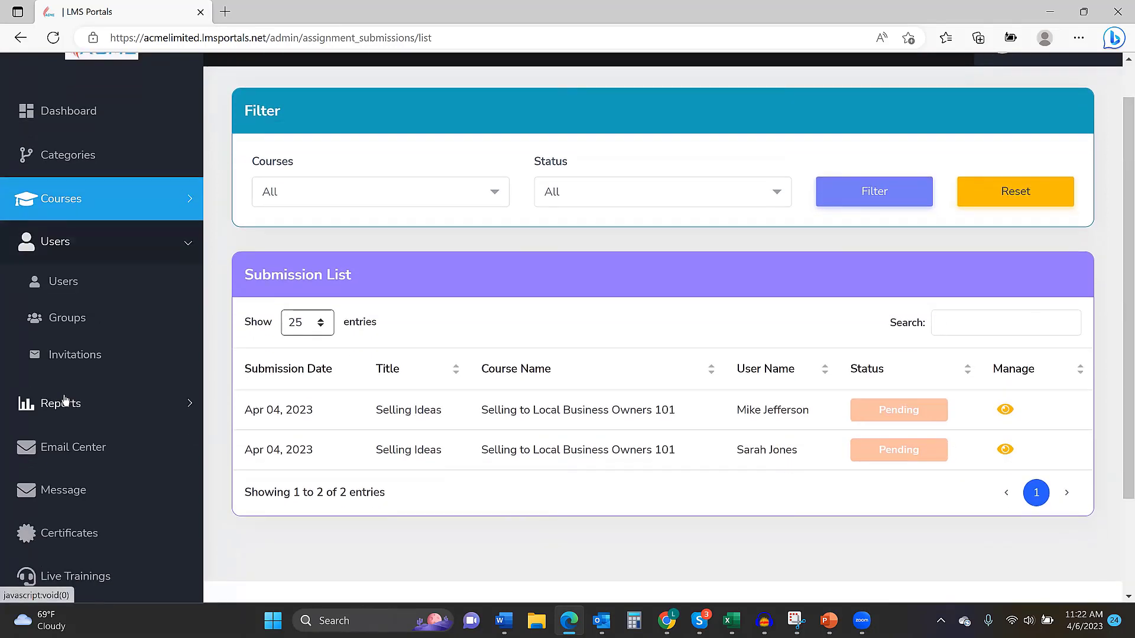
Step: Open the Users list and preview the Add a New User and Import Users forms without saving
{"action": "left_click", "coordinate": [70, 286]}
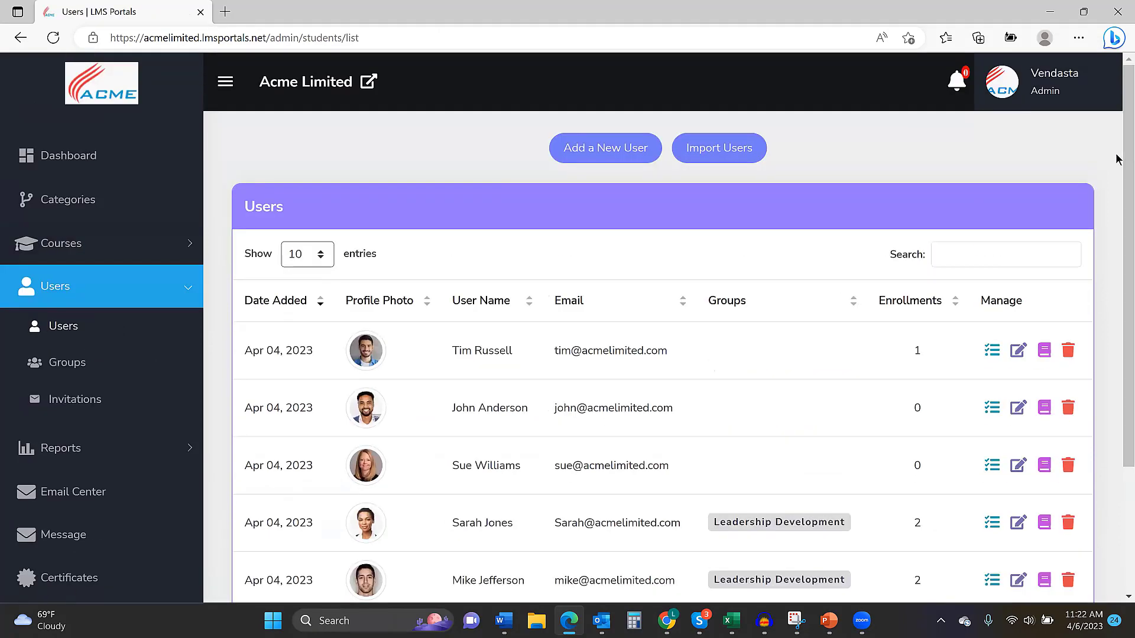
{"action": "left_click_drag", "start_coordinate": [1116, 159], "coordinate": [1116, 196]}
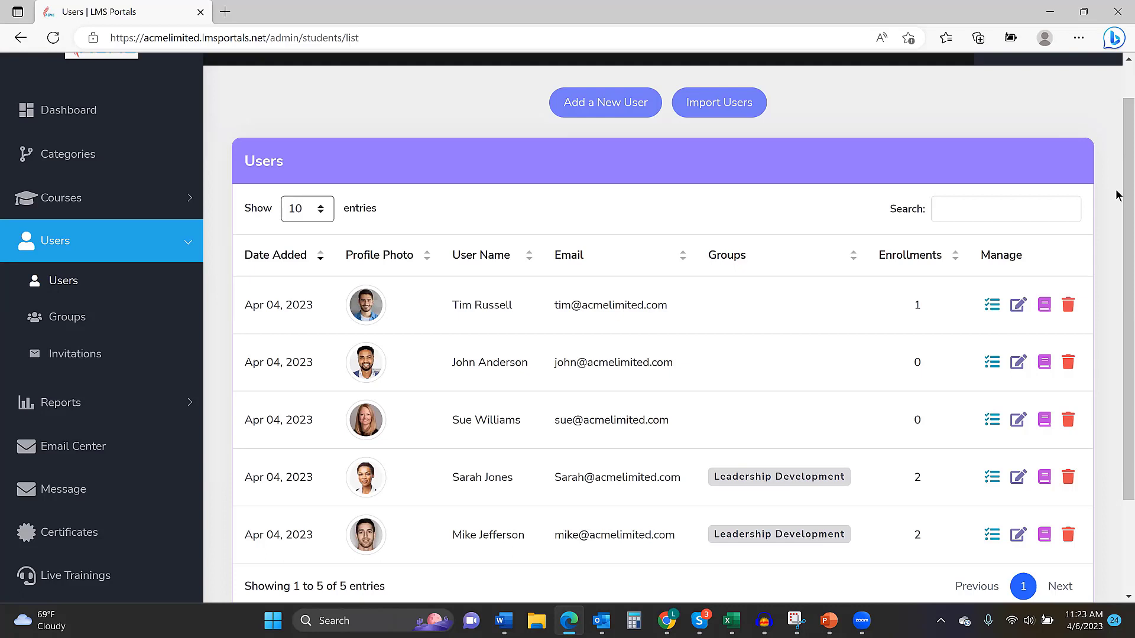
{"action": "left_click", "coordinate": [603, 100]}
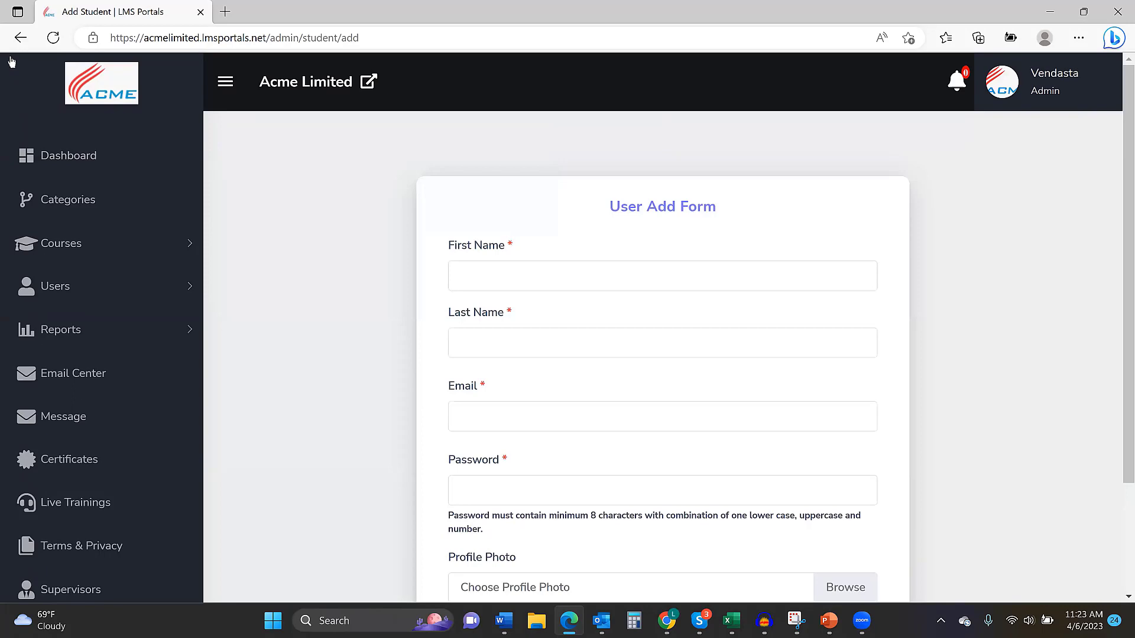
{"action": "left_click", "coordinate": [20, 37]}
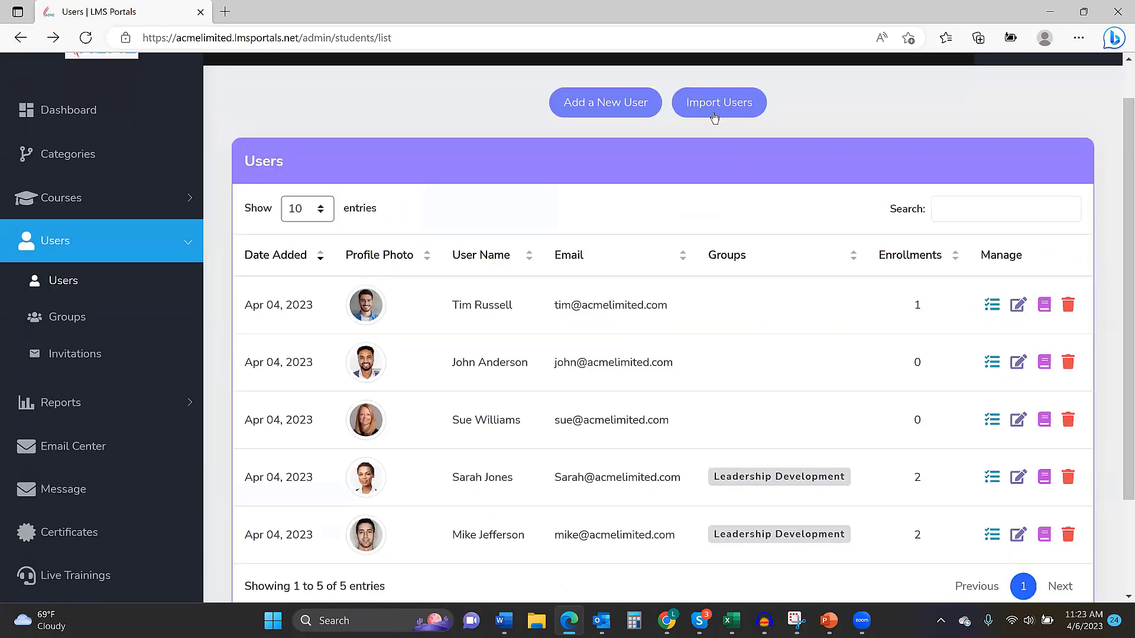
{"action": "left_click", "coordinate": [710, 104]}
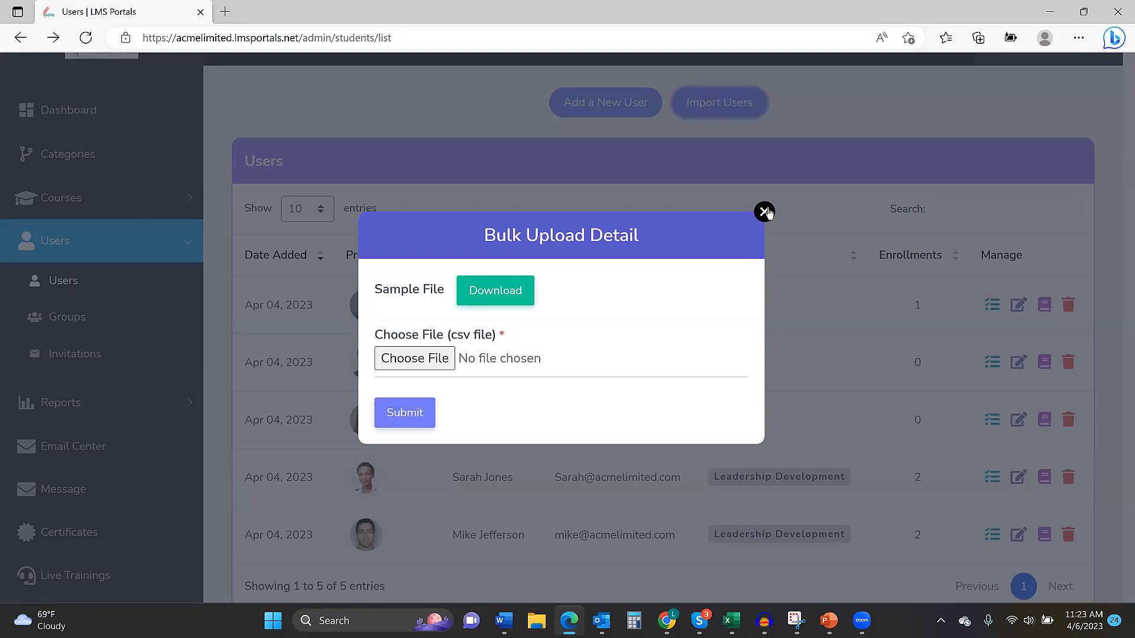
{"action": "left_click", "coordinate": [764, 212]}
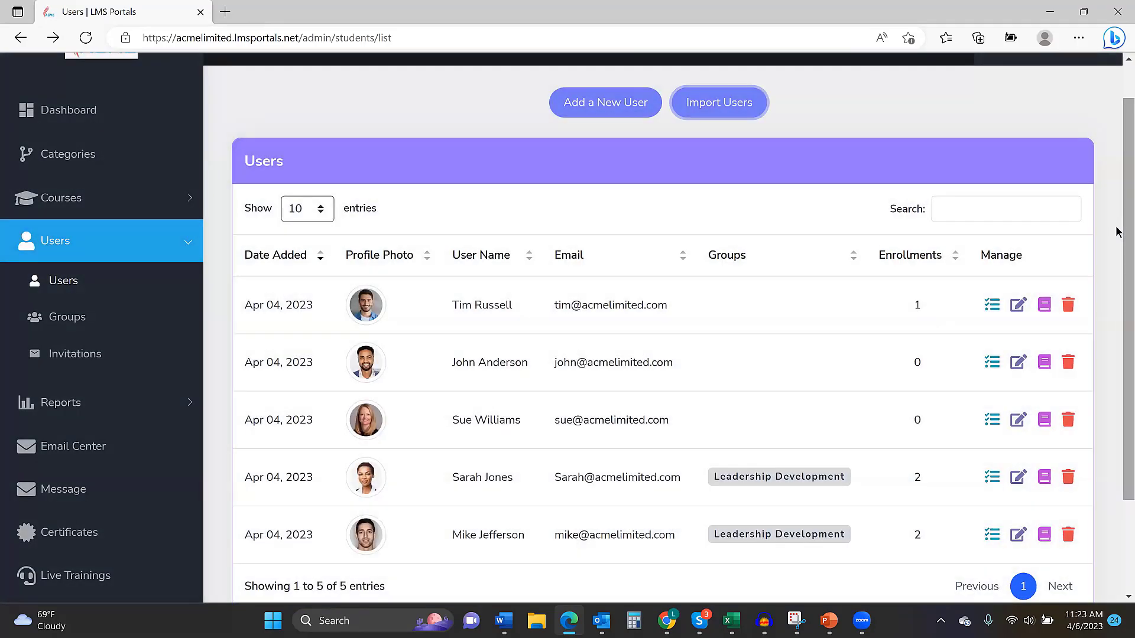
Step: View the fourth user's activities: 2 enrolled courses, 50% active and 50% completed
{"action": "scroll", "coordinate": [1118, 237], "scroll_direction": "down", "scroll_amount": 1}
{"action": "scroll", "coordinate": [1117, 237], "scroll_direction": "down", "scroll_amount": 2}
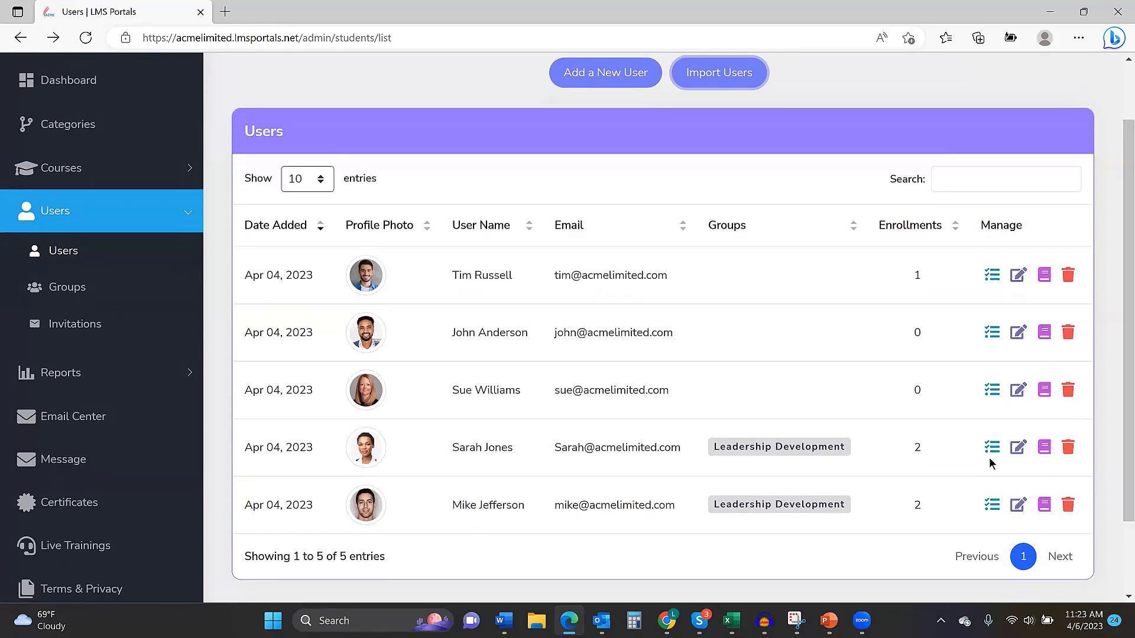
{"action": "left_click", "coordinate": [992, 448]}
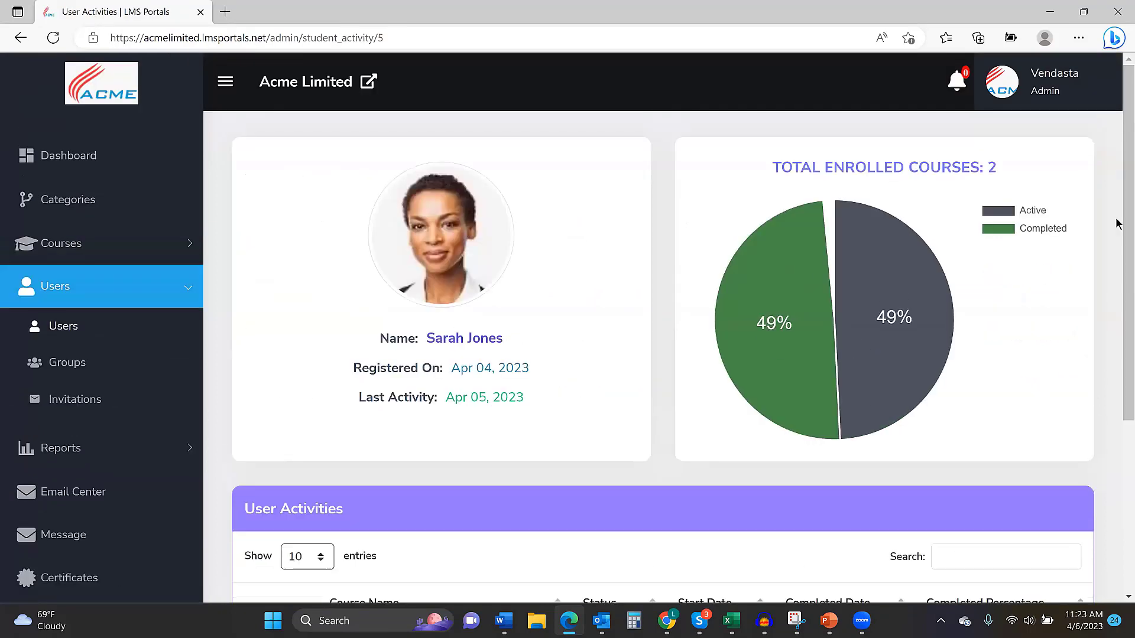
{"action": "scroll", "coordinate": [1117, 213], "scroll_direction": "down", "scroll_amount": 1}
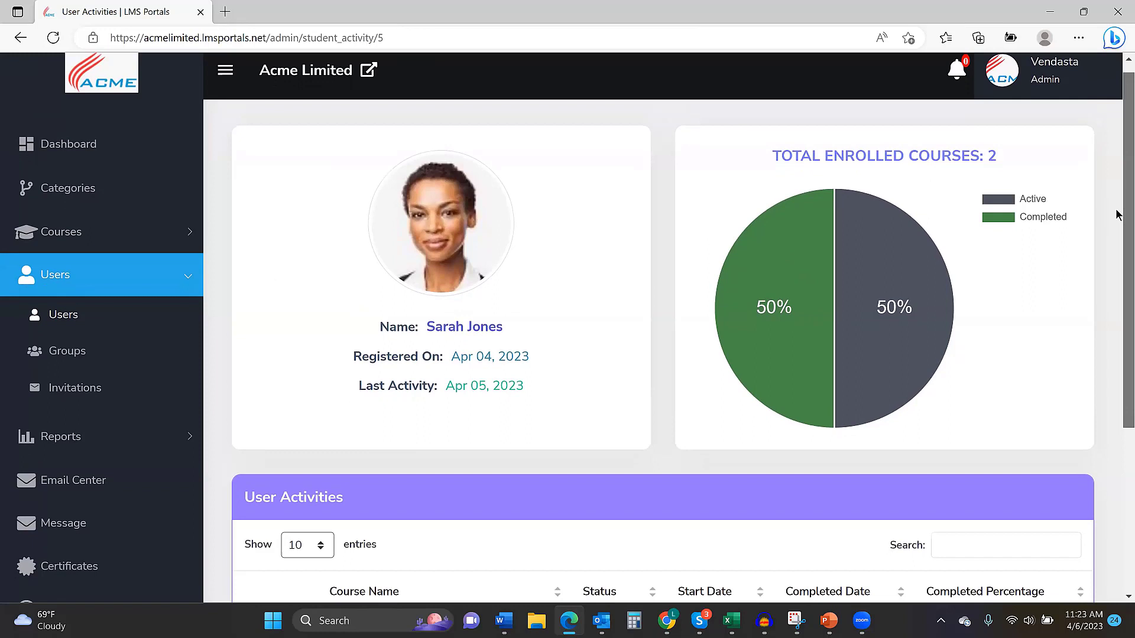
{"action": "scroll", "coordinate": [1117, 231], "scroll_direction": "down", "scroll_amount": 1}
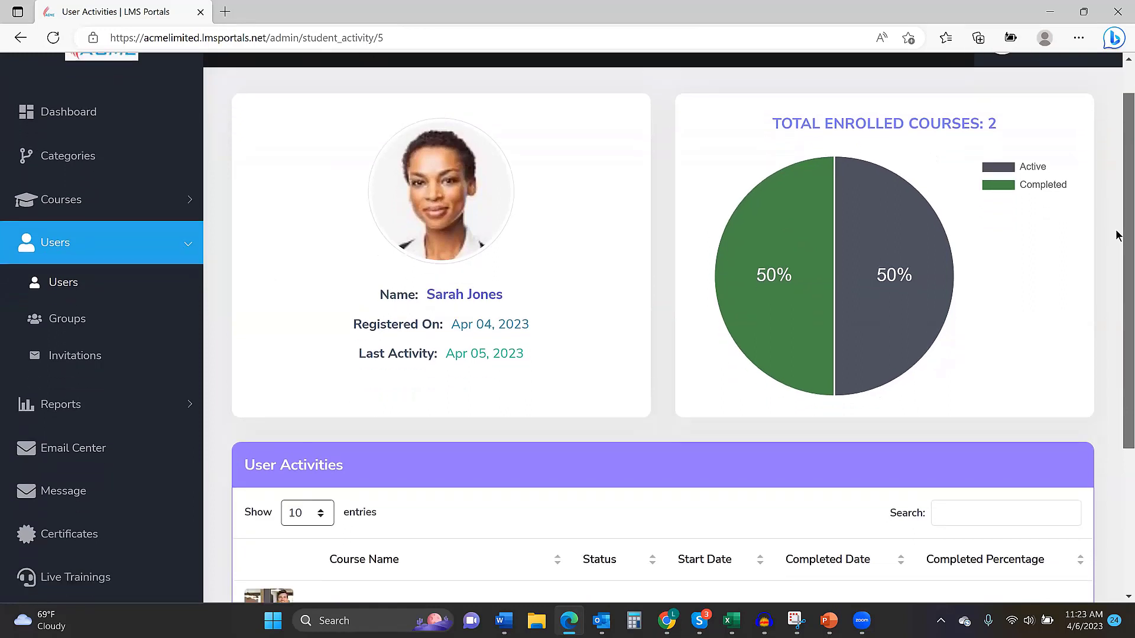
{"action": "scroll", "coordinate": [1118, 248], "scroll_direction": "down", "scroll_amount": 2}
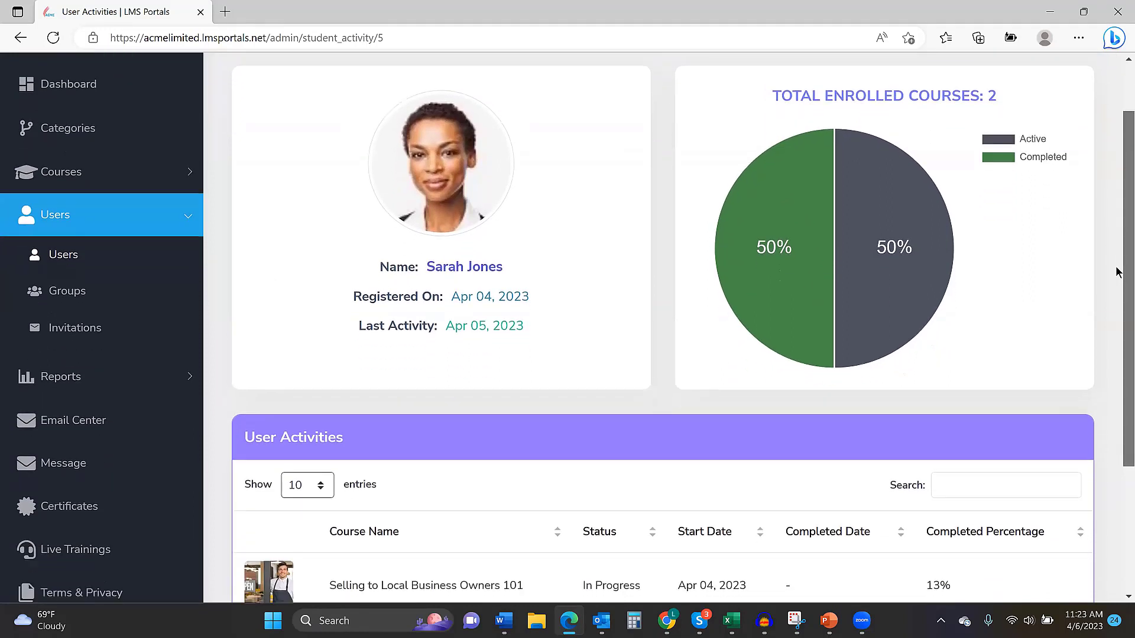
{"action": "scroll", "coordinate": [1117, 278], "scroll_direction": "up", "scroll_amount": 3}
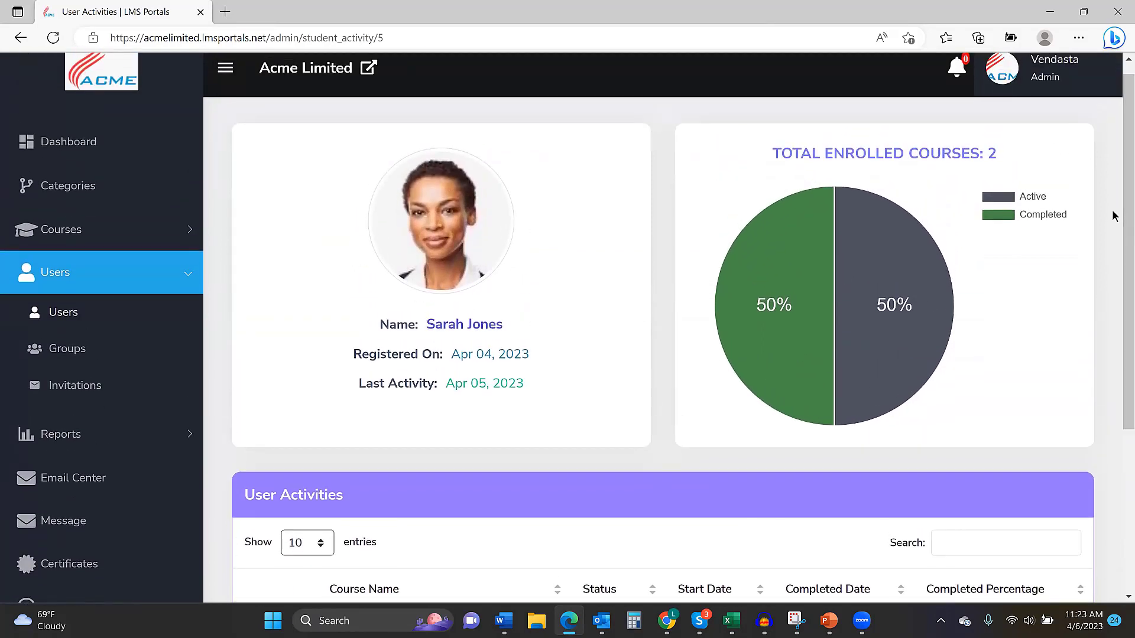
Step: Generate a Courses Report filtered to Completed courses for Last Month
{"action": "left_click", "coordinate": [60, 435]}
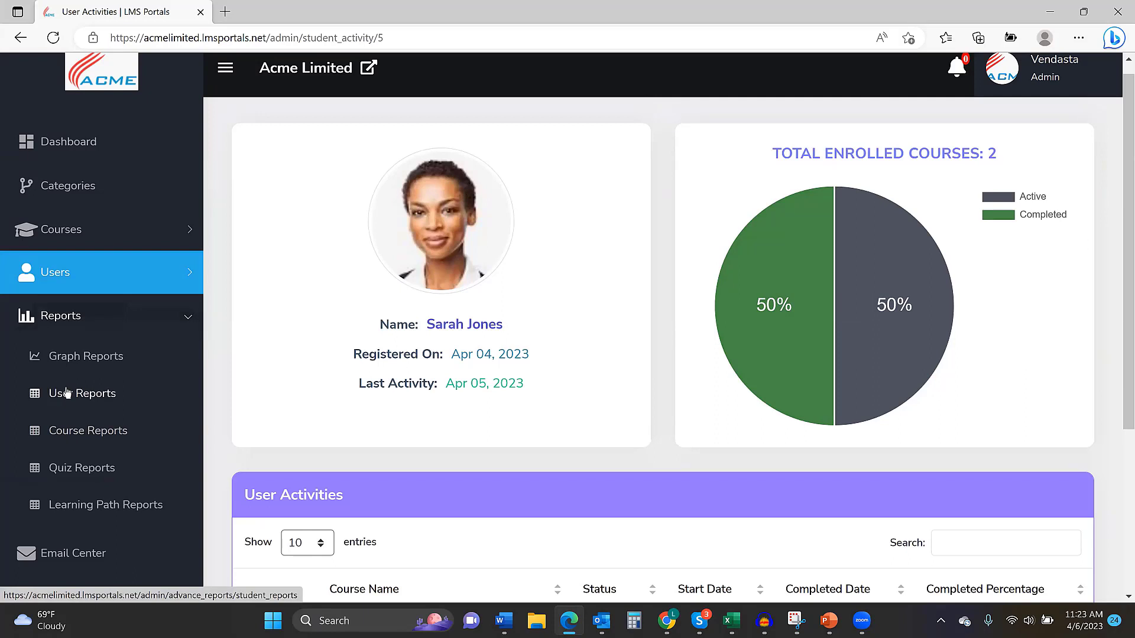
{"action": "left_click", "coordinate": [62, 432]}
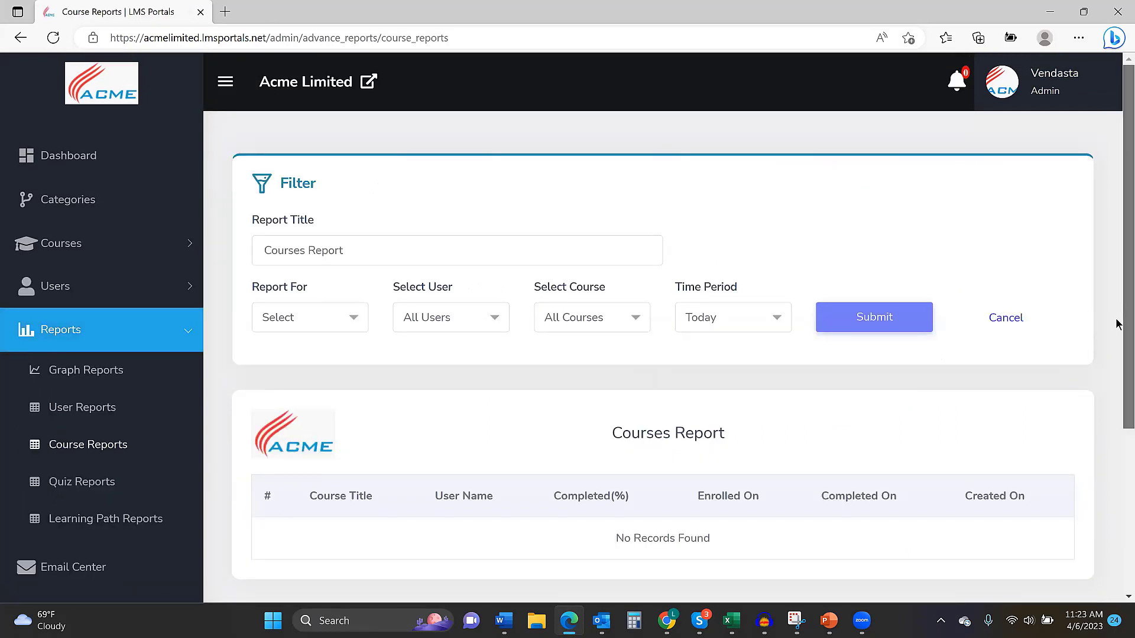
{"action": "scroll", "coordinate": [359, 360], "scroll_direction": "down", "scroll_amount": 1}
{"action": "left_click", "coordinate": [330, 290]}
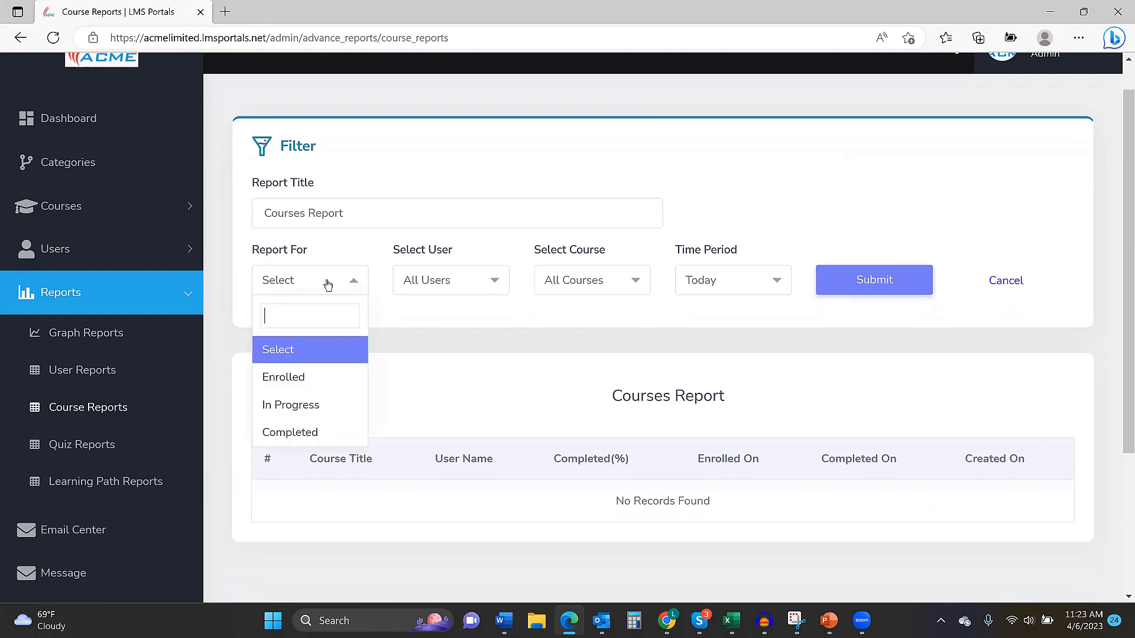
{"action": "left_click", "coordinate": [313, 437]}
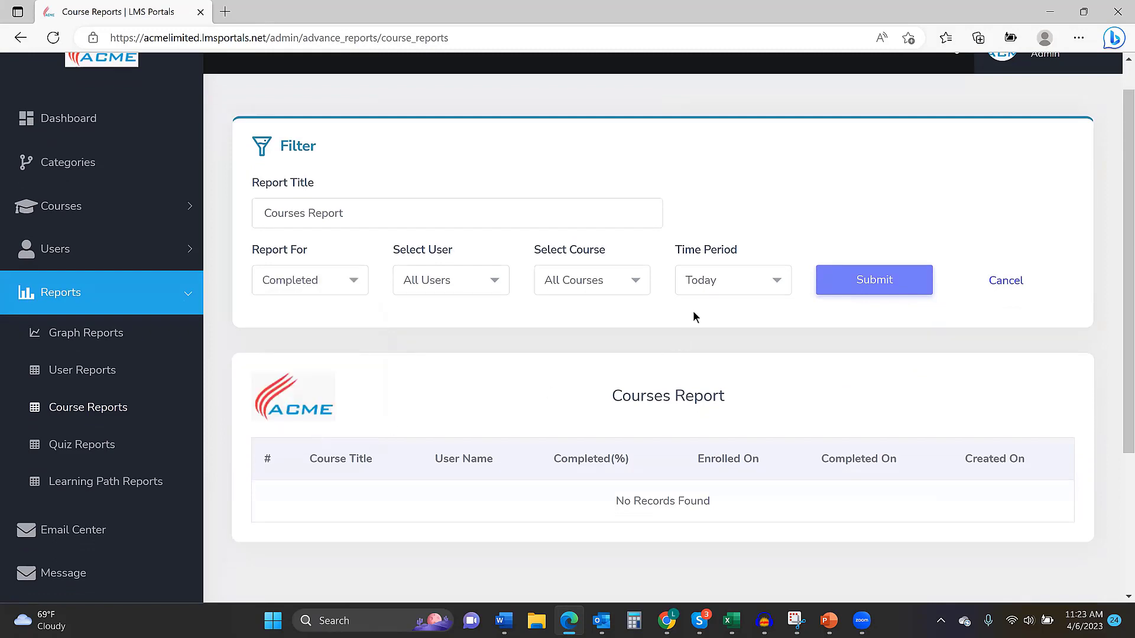
{"action": "left_click", "coordinate": [732, 288]}
{"action": "left_click", "coordinate": [726, 431]}
{"action": "left_click", "coordinate": [863, 288]}
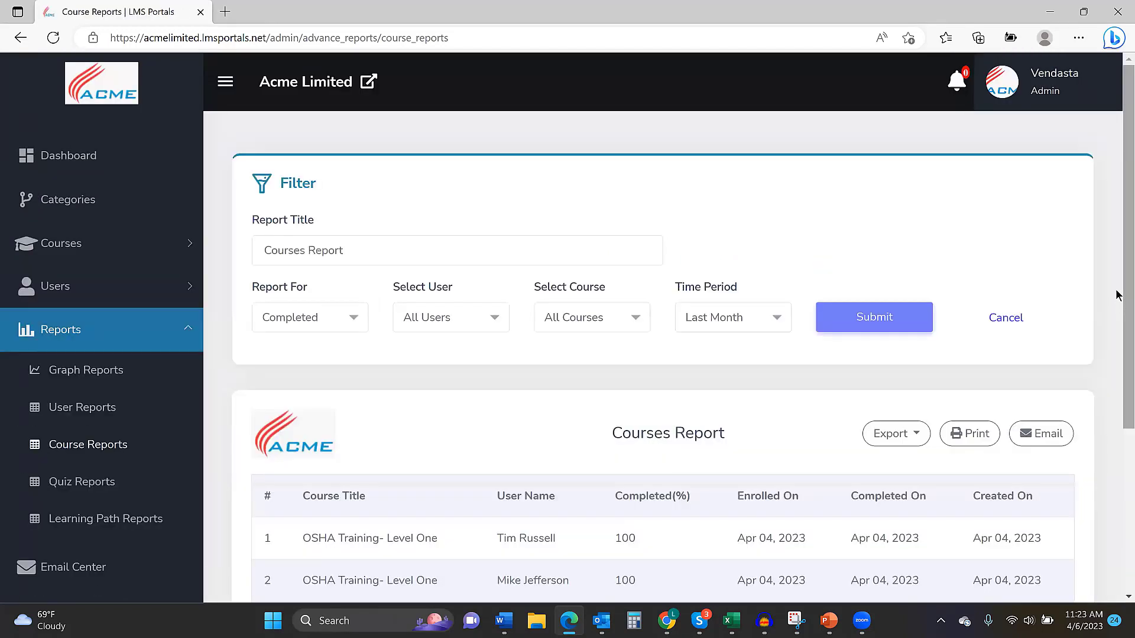
Step: Review the three 100% OSHA Training- Level One completions and dismiss the export choices unused
{"action": "scroll", "coordinate": [1116, 311], "scroll_direction": "down", "scroll_amount": 1}
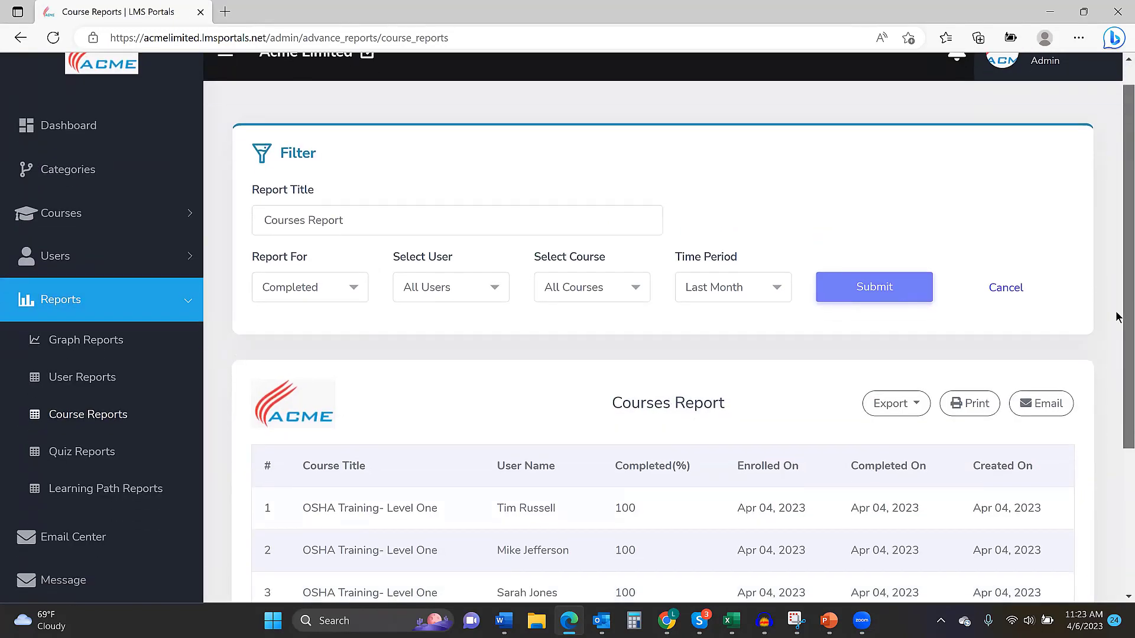
{"action": "left_click", "coordinate": [901, 412]}
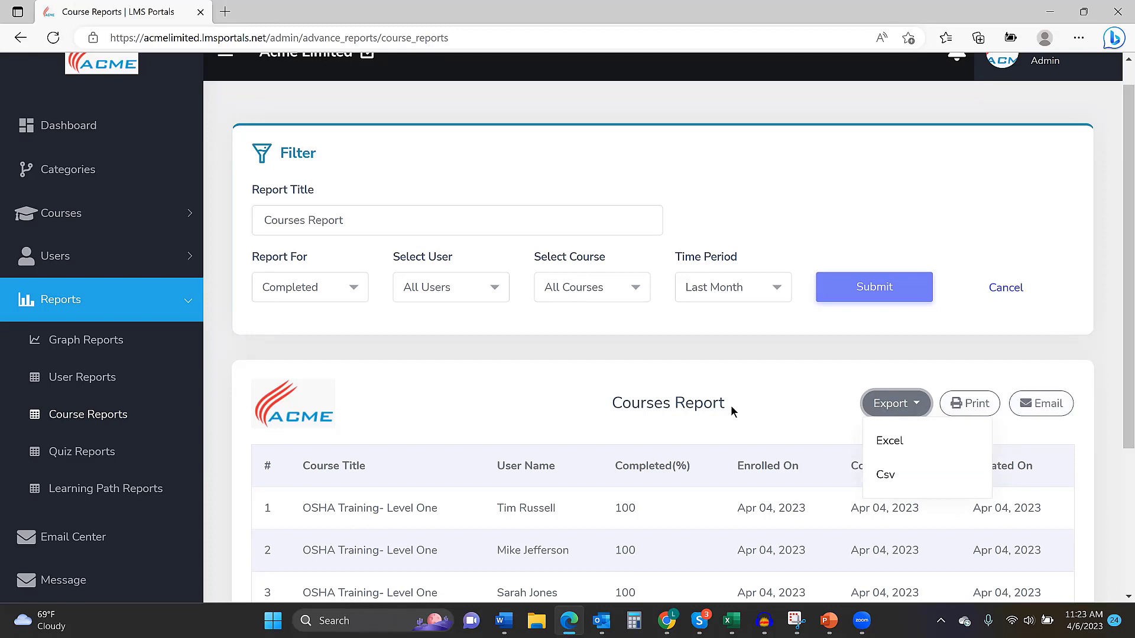
{"action": "left_click", "coordinate": [544, 402]}
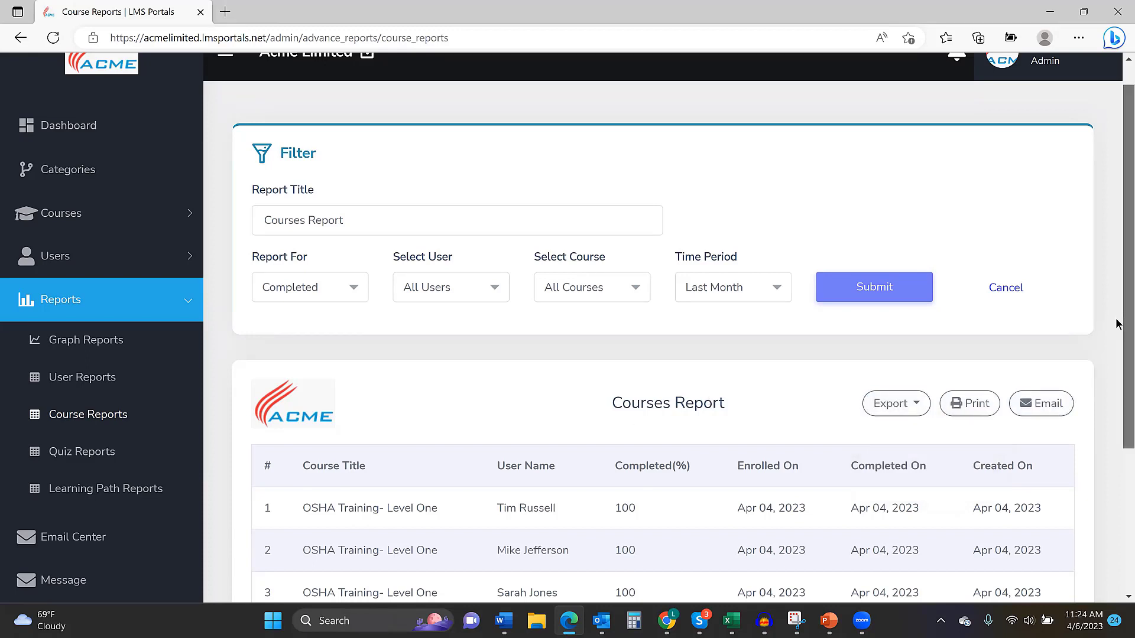
{"action": "scroll", "coordinate": [1117, 331], "scroll_direction": "down", "scroll_amount": 1}
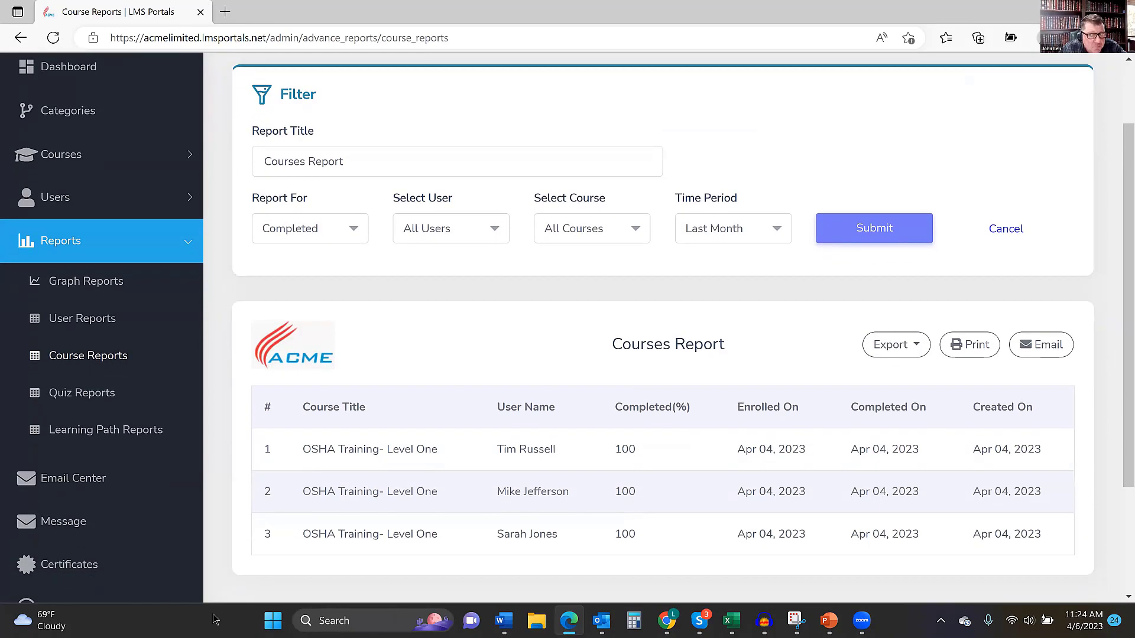
Step: Review the course certificate's text, logo and ribbon icon settings and its preview
{"action": "left_click", "coordinate": [85, 573]}
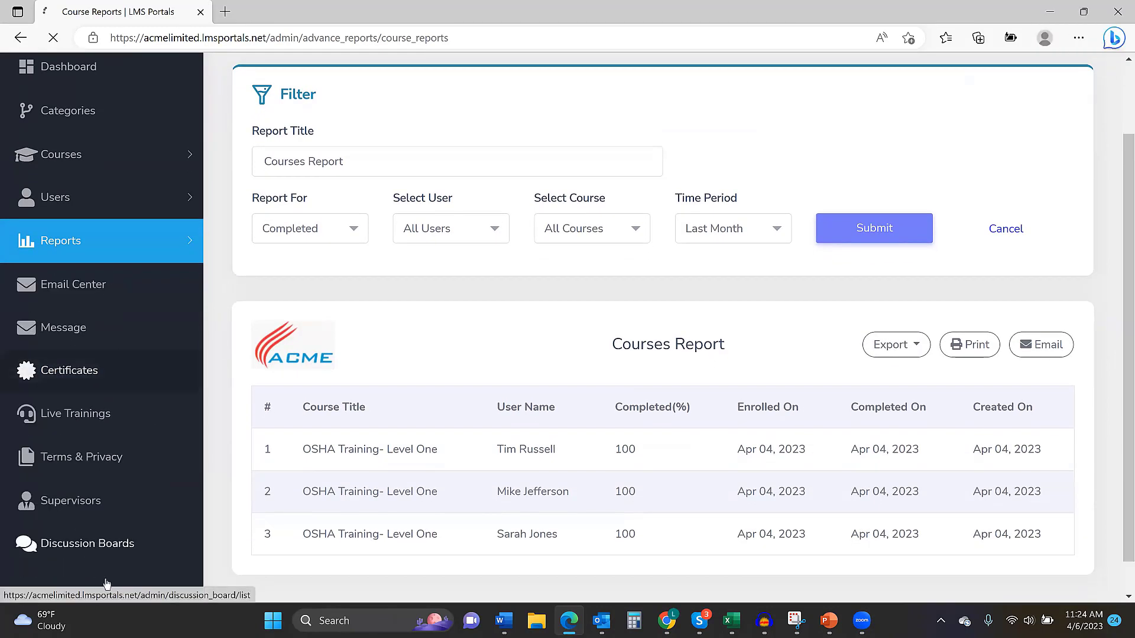
{"action": "scroll", "coordinate": [1118, 207], "scroll_direction": "down", "scroll_amount": 1}
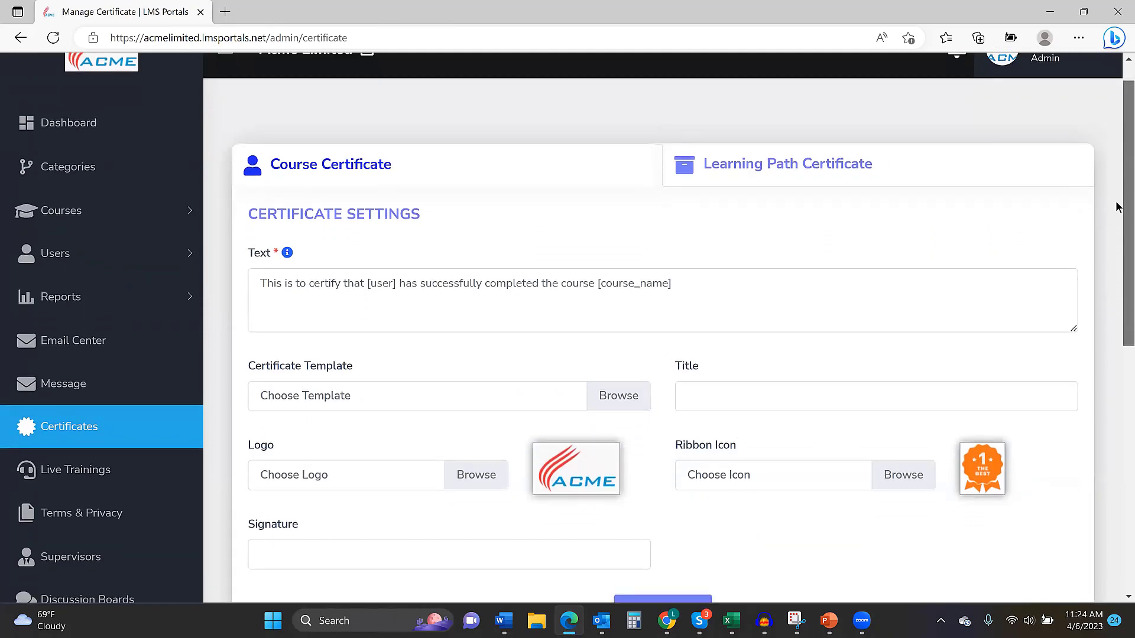
{"action": "scroll", "coordinate": [1118, 210], "scroll_direction": "down", "scroll_amount": 1}
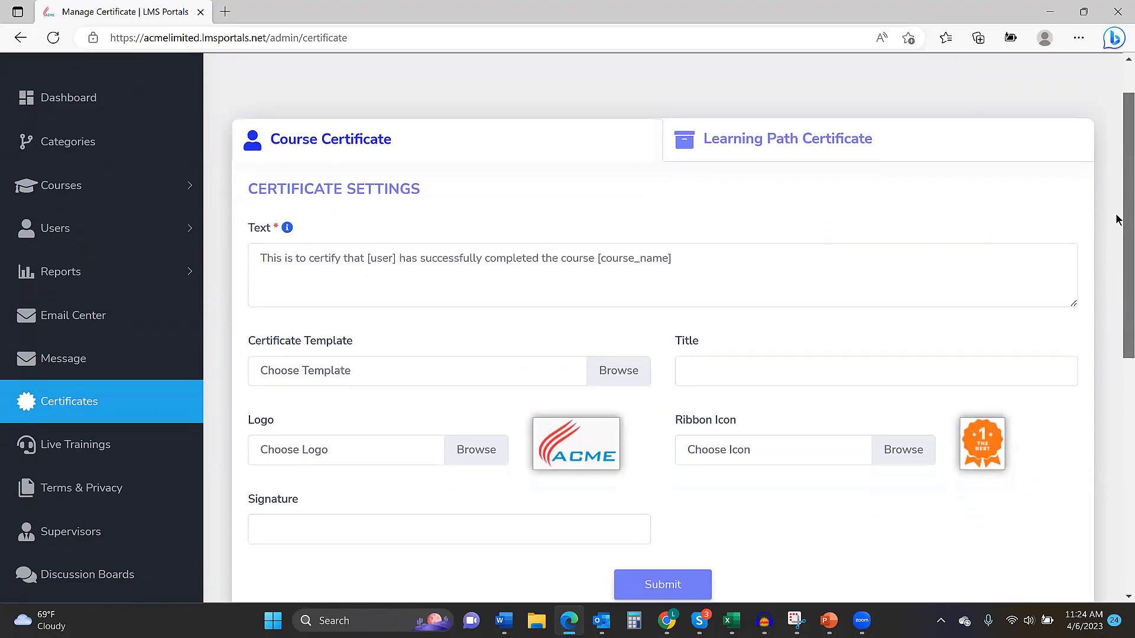
{"action": "scroll", "coordinate": [1117, 307], "scroll_direction": "down", "scroll_amount": 2}
{"action": "scroll", "coordinate": [1117, 346], "scroll_direction": "down", "scroll_amount": 3}
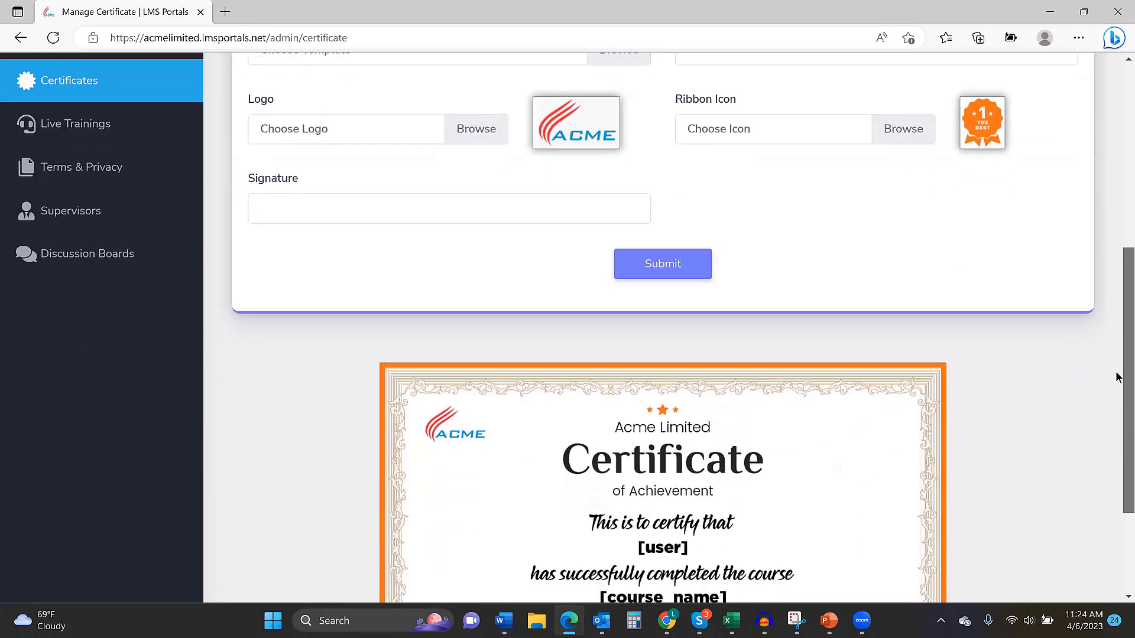
{"action": "scroll", "coordinate": [1117, 236], "scroll_direction": "up", "scroll_amount": 6}
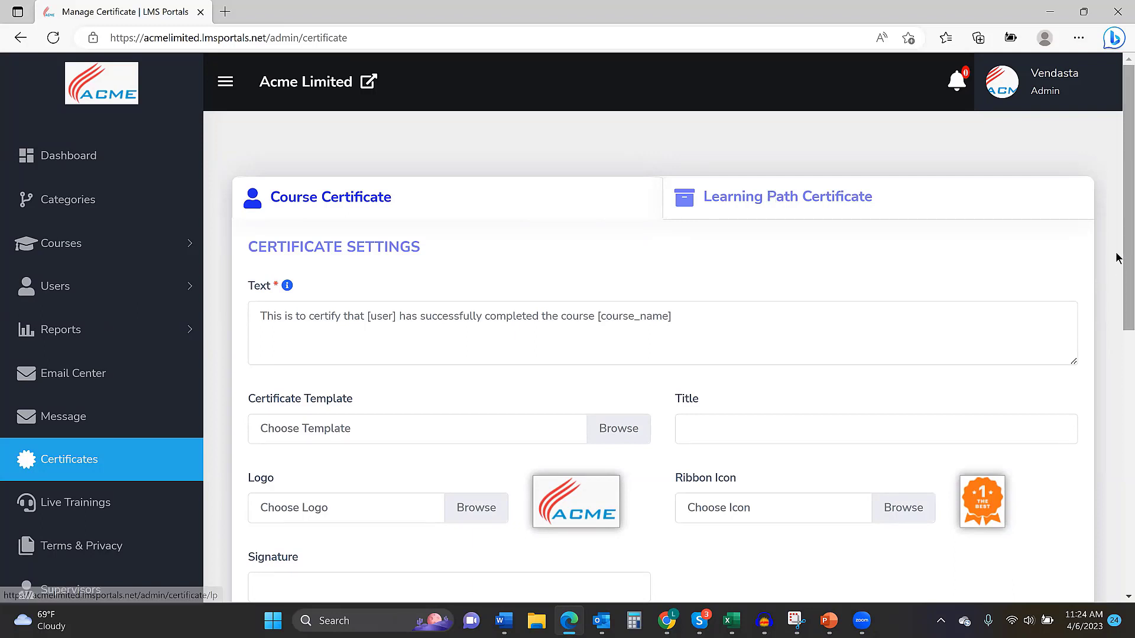
{"action": "left_click_drag", "start_coordinate": [1118, 254], "coordinate": [1119, 331]}
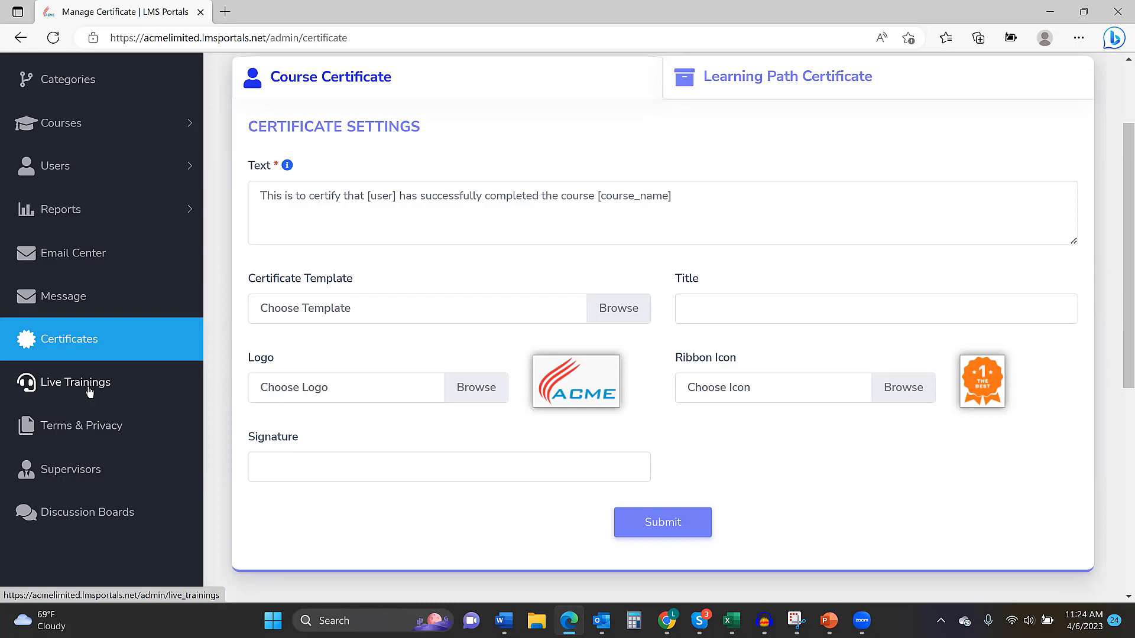
Step: Open the existing supervisor's edit form and advance to its permission settings
{"action": "left_click", "coordinate": [69, 471]}
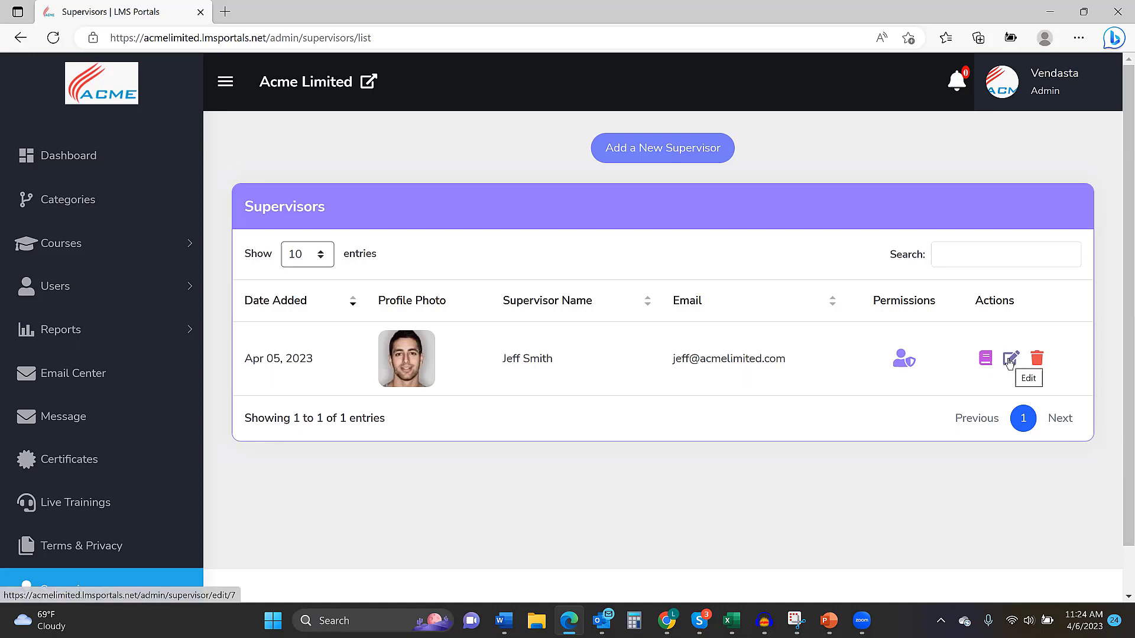
{"action": "left_click", "coordinate": [1010, 360]}
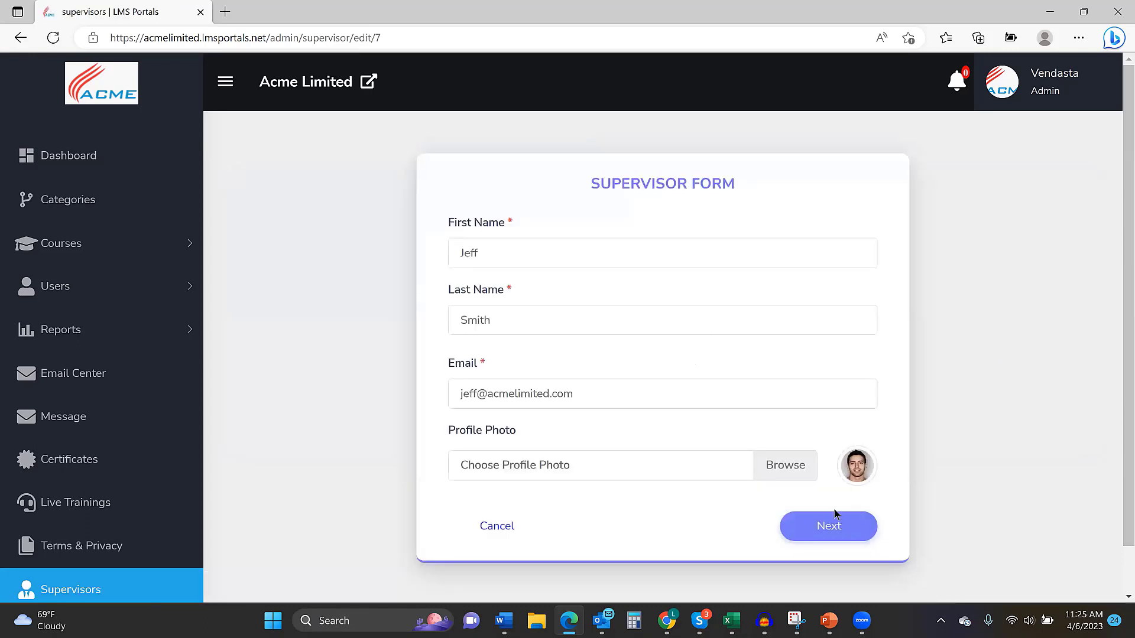
{"action": "left_click", "coordinate": [836, 528]}
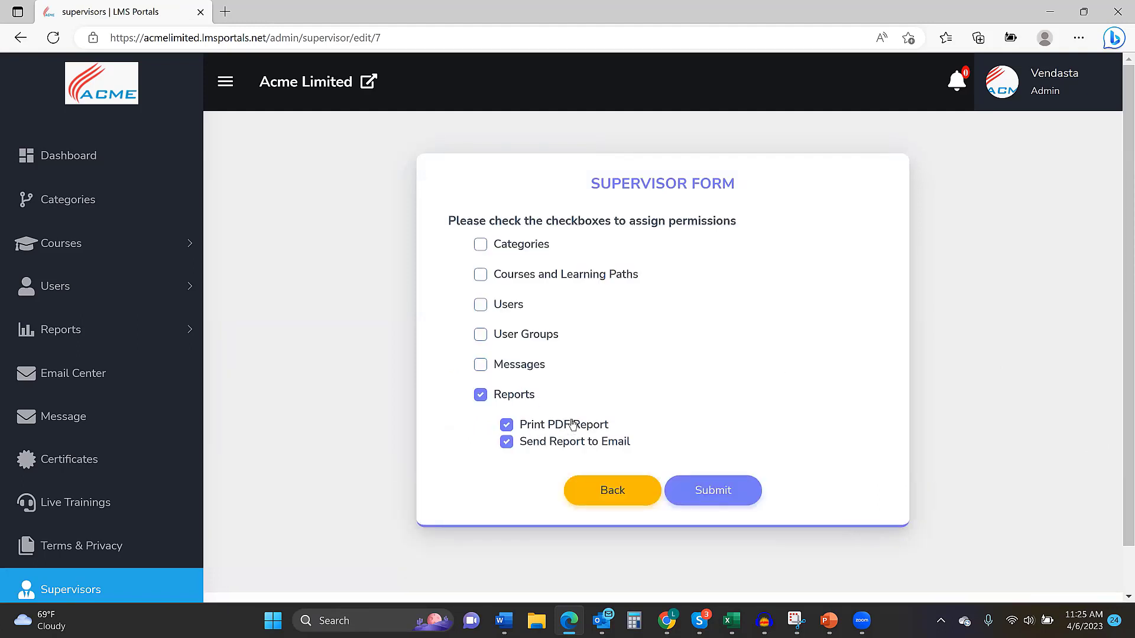
Step: Toggle Users and Courses and Learning Paths permissions off again, keeping only Reports, Print PDF and Email
{"action": "left_click", "coordinate": [482, 305]}
{"action": "left_click", "coordinate": [482, 305]}
{"action": "left_click", "coordinate": [481, 275]}
{"action": "left_click", "coordinate": [481, 275]}
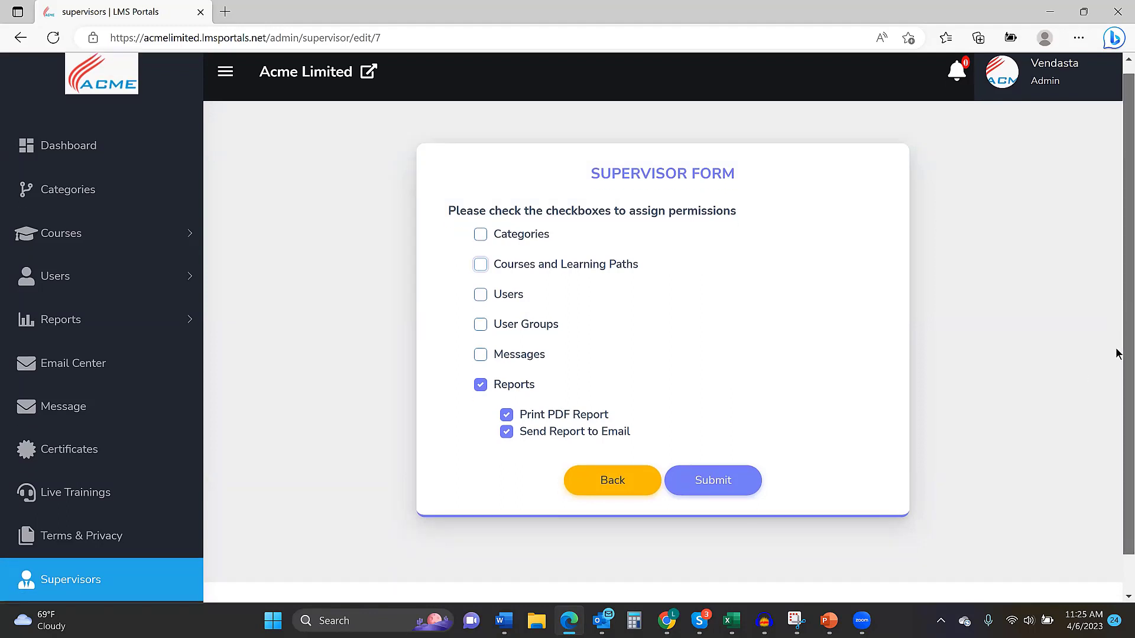
{"action": "scroll", "coordinate": [1119, 390], "scroll_direction": "down", "scroll_amount": 1}
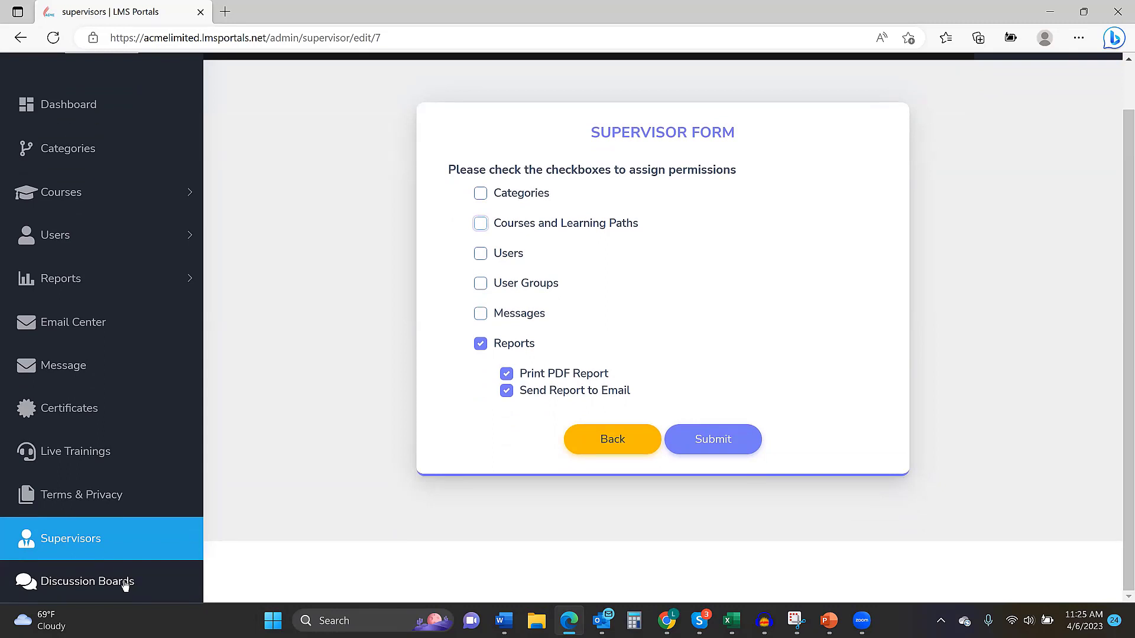
Step: Preview the new discussion form's course and student group choices, then return without creating one
{"action": "left_click", "coordinate": [125, 584]}
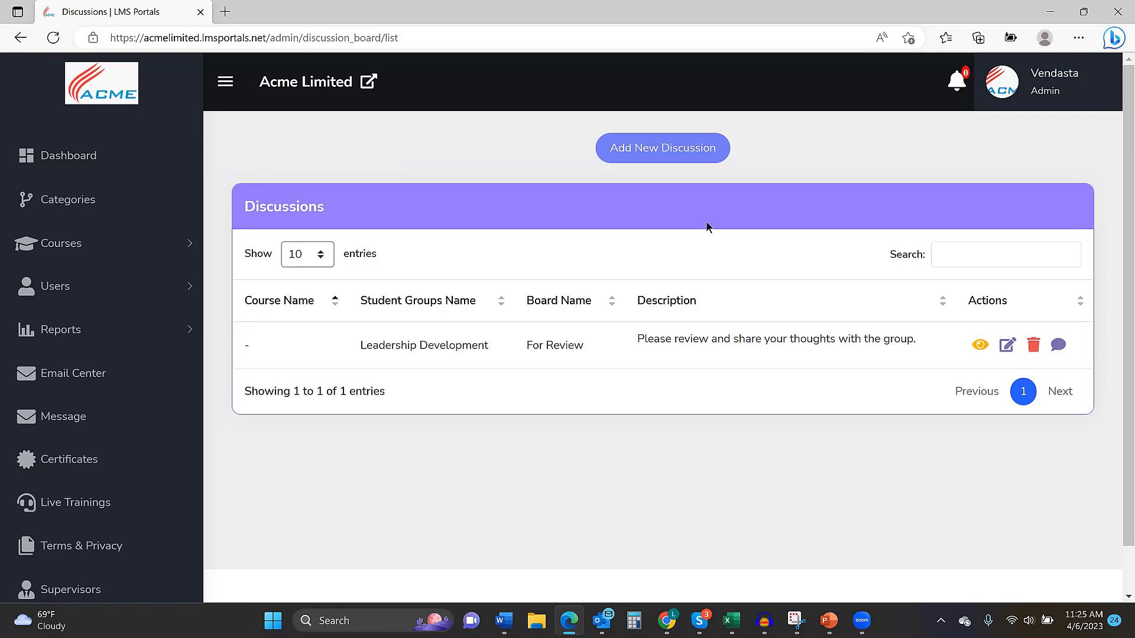
{"action": "left_click", "coordinate": [693, 150]}
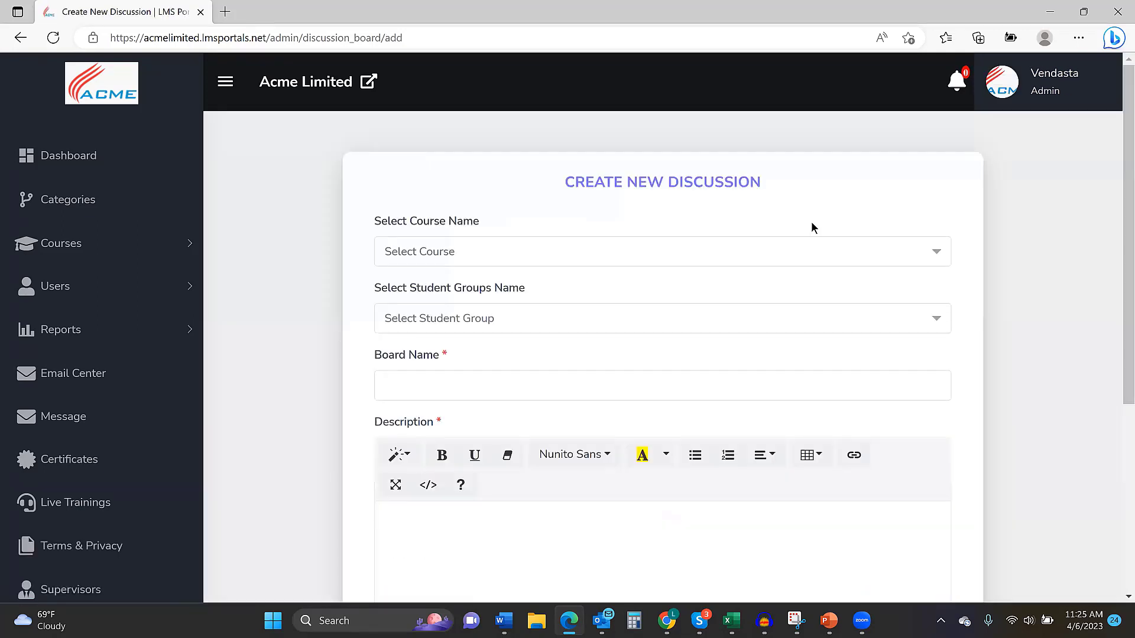
{"action": "left_click", "coordinate": [805, 256]}
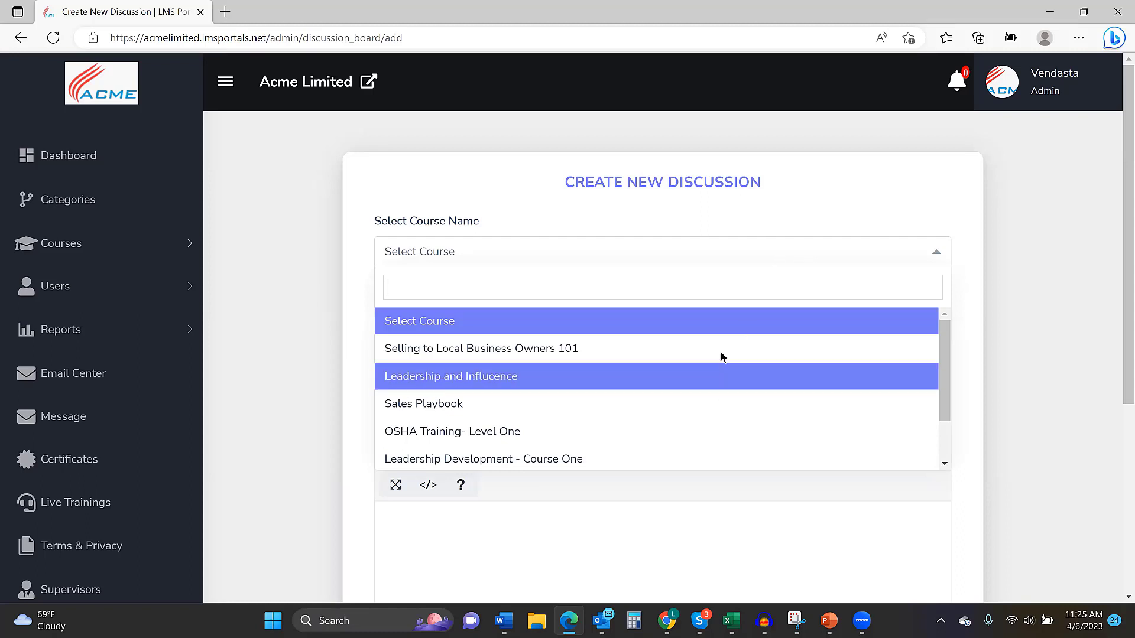
{"action": "left_click", "coordinate": [747, 211]}
{"action": "left_click", "coordinate": [792, 323]}
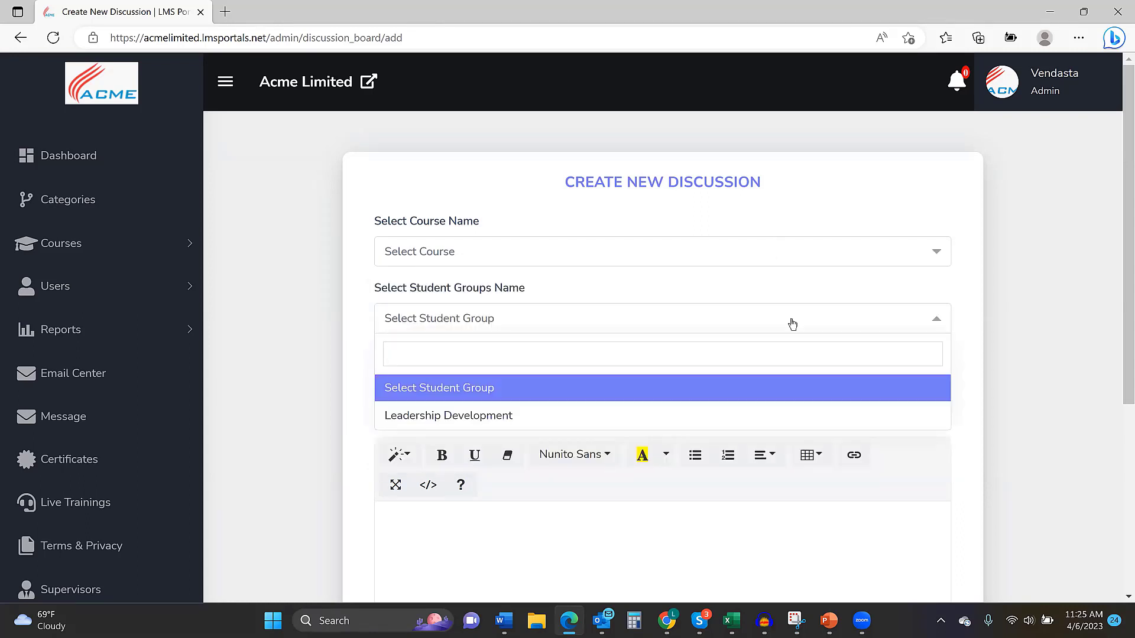
{"action": "left_click", "coordinate": [946, 236]}
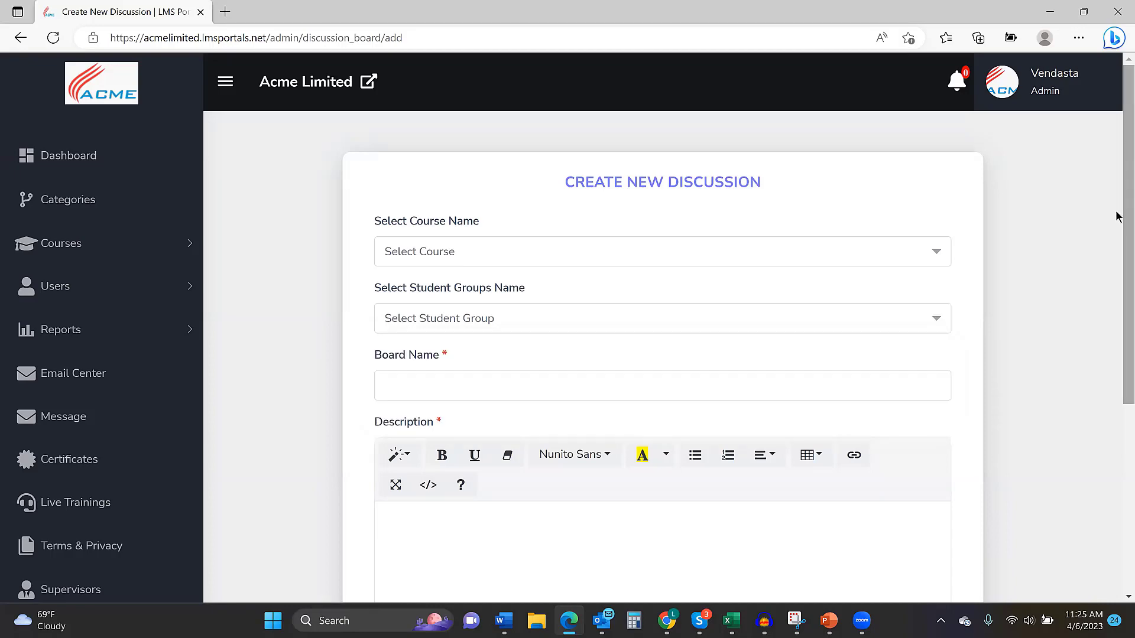
{"action": "scroll", "coordinate": [1118, 216], "scroll_direction": "down", "scroll_amount": 5}
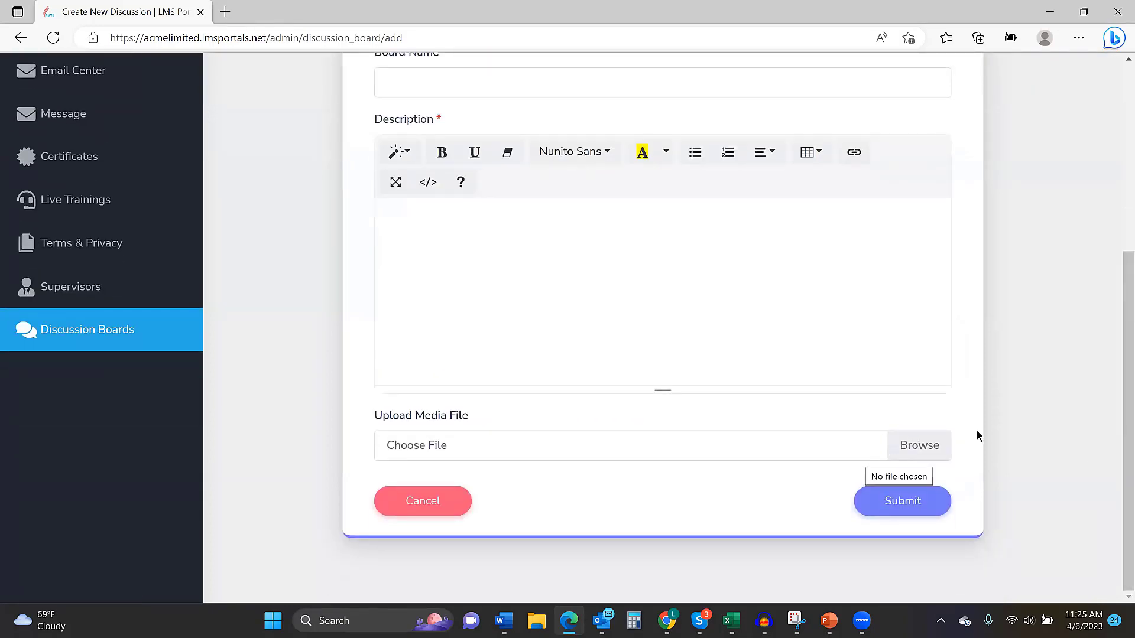
{"action": "left_click_drag", "start_coordinate": [1117, 425], "coordinate": [1072, 227]}
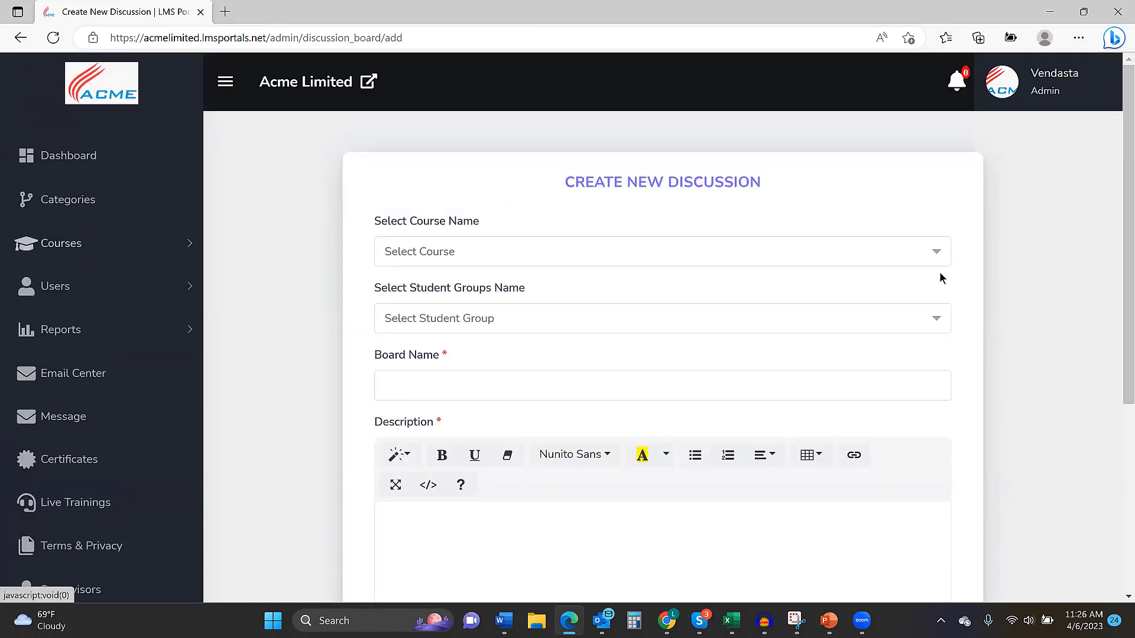
{"action": "left_click", "coordinate": [20, 37]}
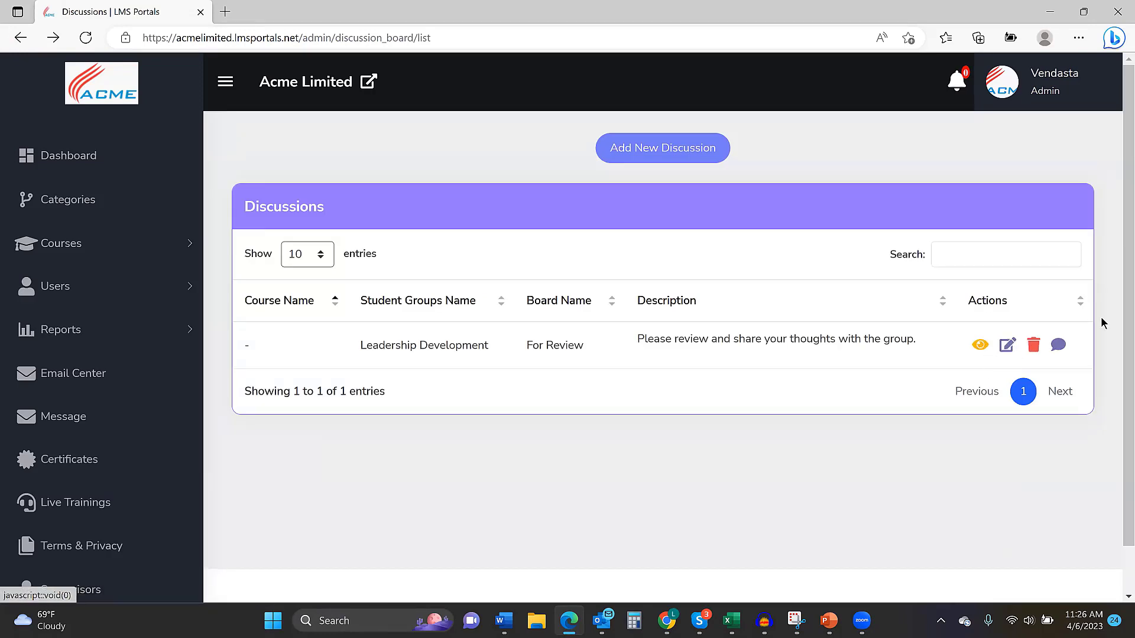
Step: View the For Review discussion for Leadership Development and its two student comments
{"action": "left_click", "coordinate": [979, 347]}
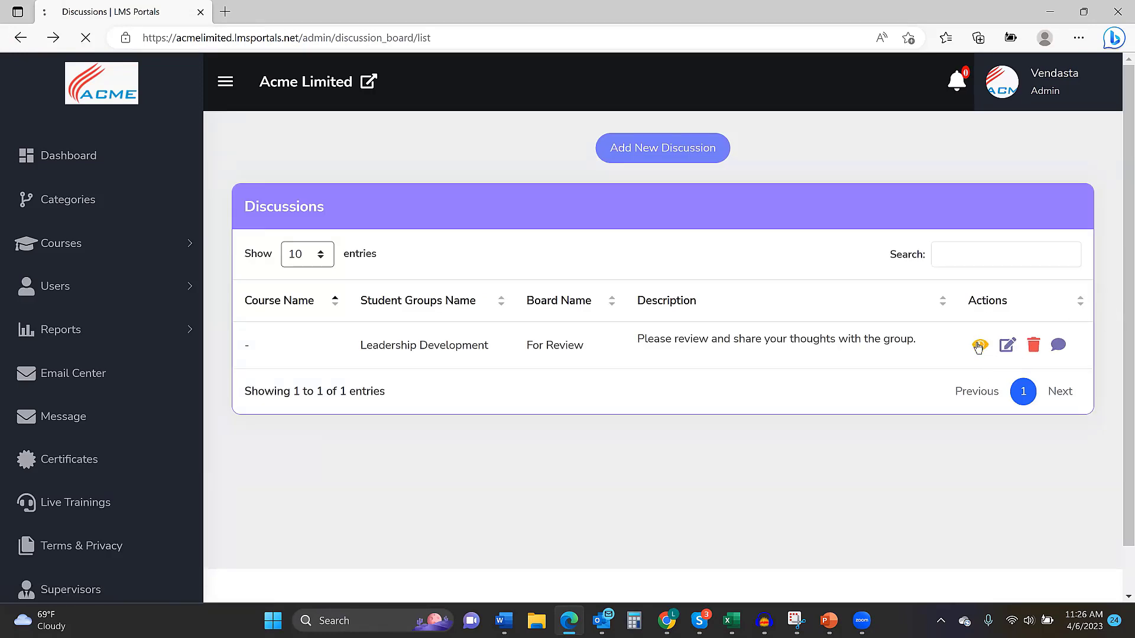
{"action": "scroll", "coordinate": [1117, 475], "scroll_direction": "down", "scroll_amount": 2}
{"action": "scroll", "coordinate": [1117, 474], "scroll_direction": "down", "scroll_amount": 2}
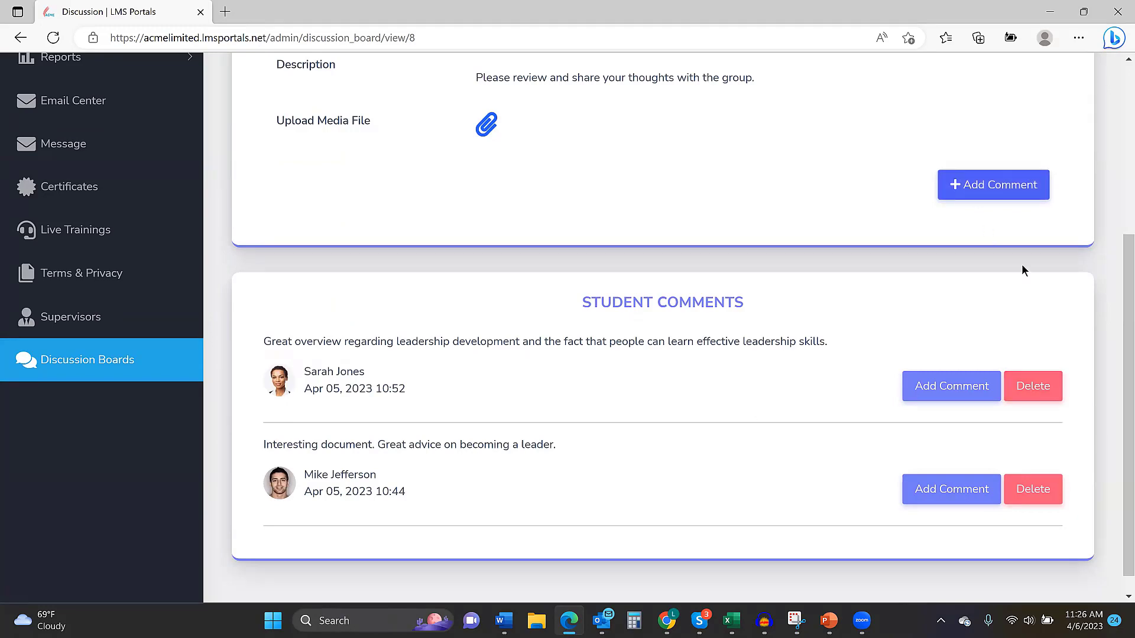
{"action": "left_click_drag", "start_coordinate": [1117, 336], "coordinate": [1078, 176]}
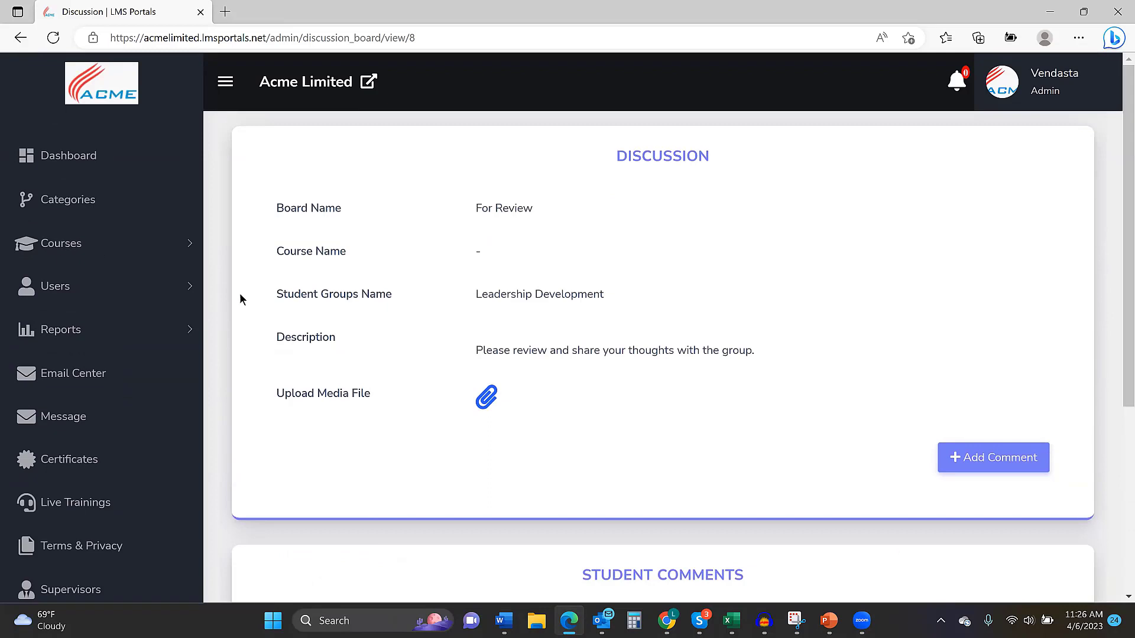
Step: Return to the admin dashboard showing 5 total users and 7 published courses
{"action": "left_click", "coordinate": [60, 165]}
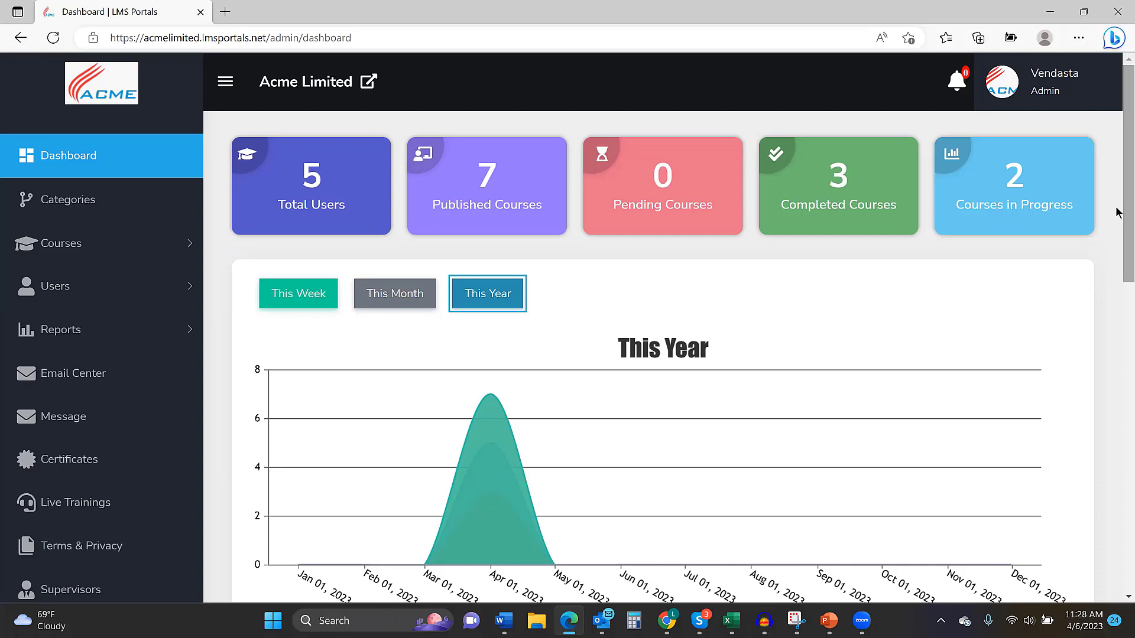
Step: Open All Portals from the admin avatar menu and browse the 10 portals, including Acme Limited
{"action": "left_click", "coordinate": [1050, 90]}
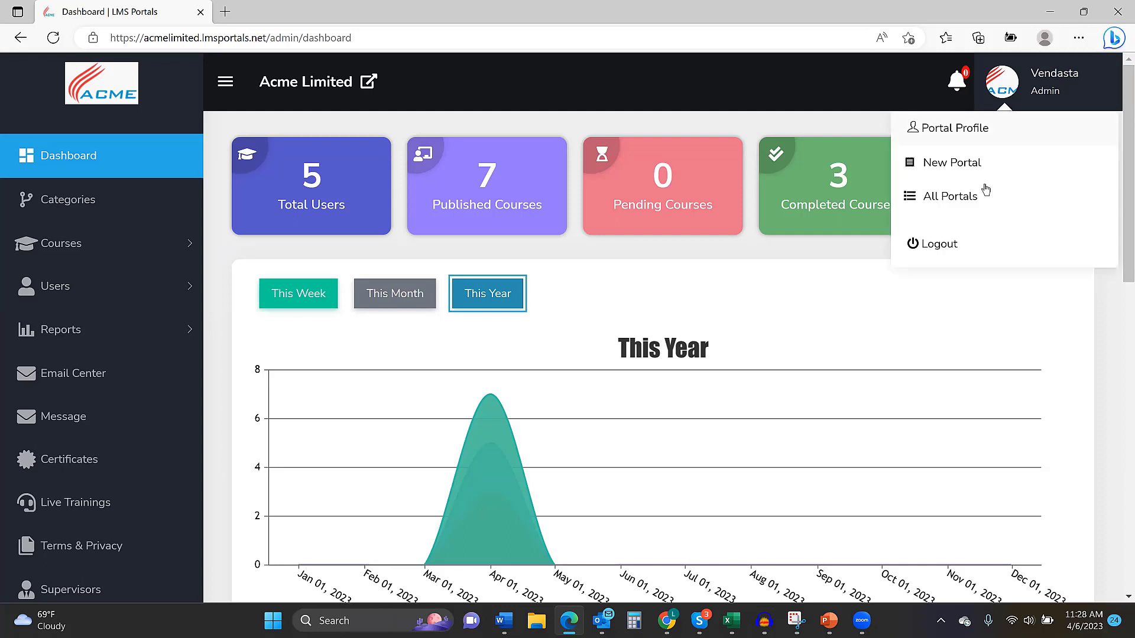
{"action": "left_click", "coordinate": [972, 199]}
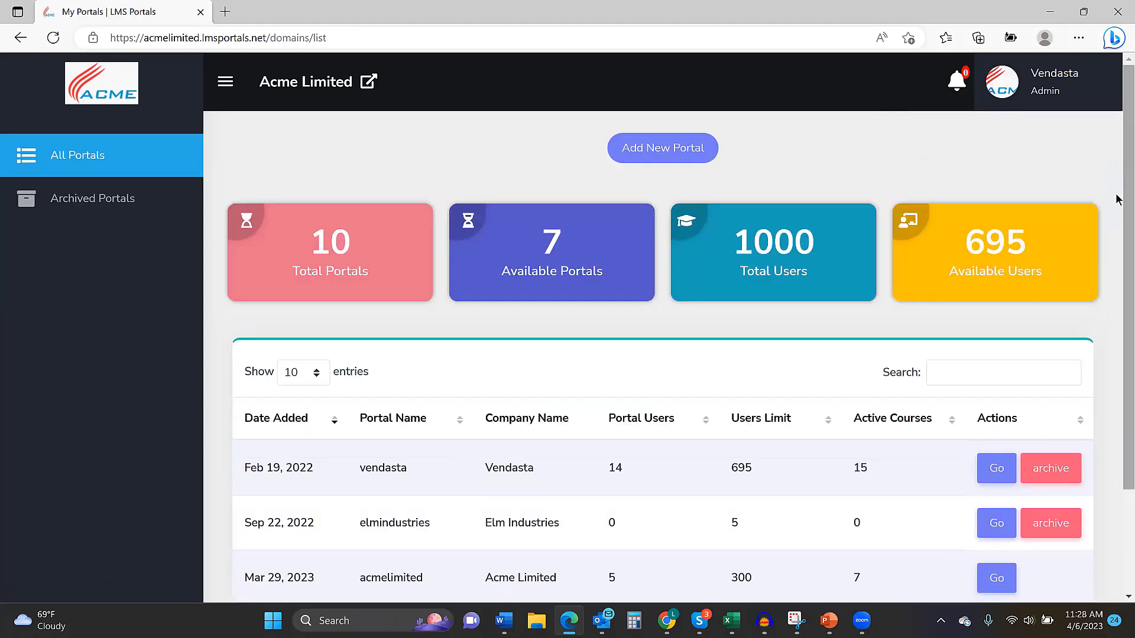
{"action": "scroll", "coordinate": [1117, 213], "scroll_direction": "down", "scroll_amount": 1}
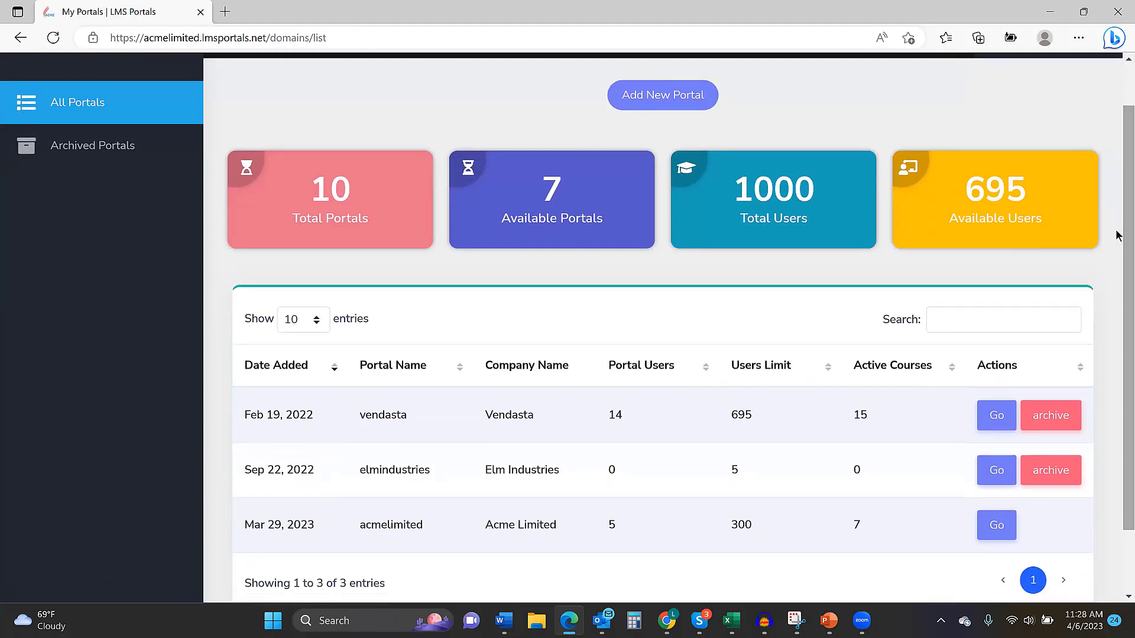